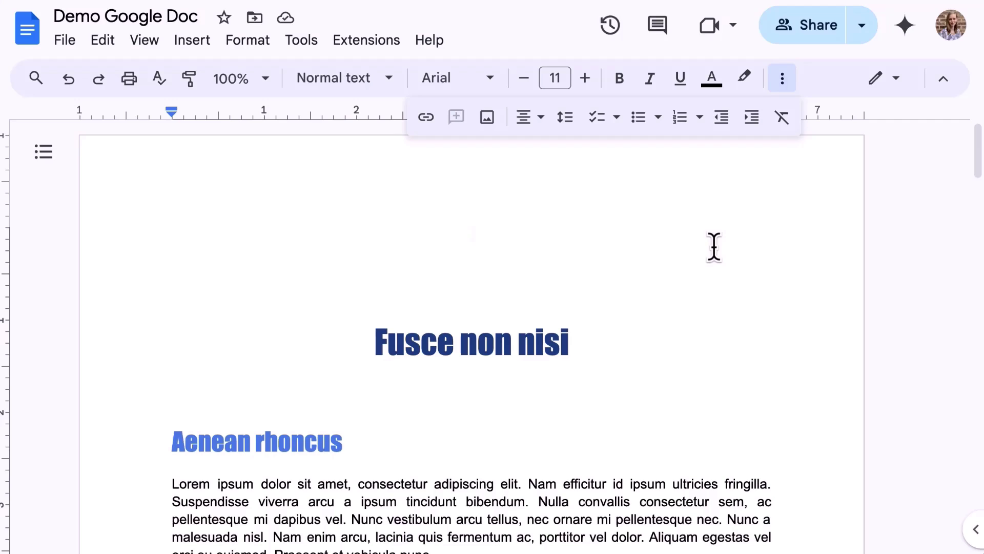
- Put the cursor on the empty line above the title and show the Insert image options
{"action": "left_click", "coordinate": [197, 42]}
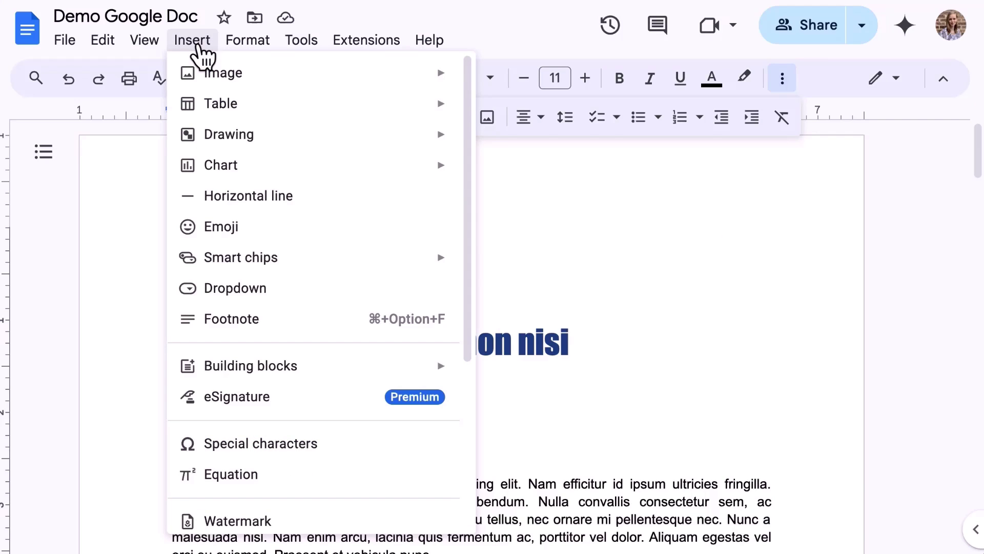
{"action": "mouse_move", "coordinate": [399, 76]}
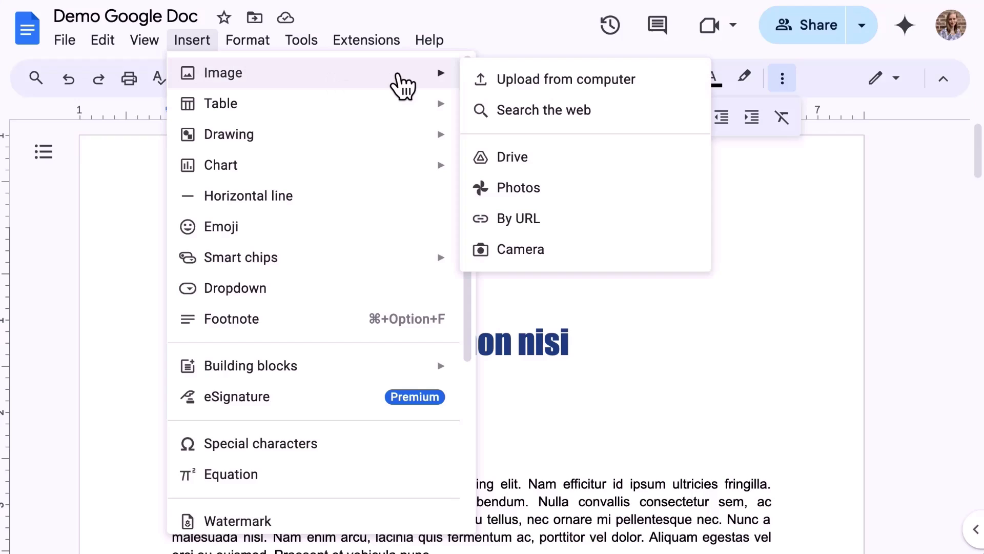
{"action": "left_click", "coordinate": [788, 239]}
{"action": "left_click", "coordinate": [486, 117]}
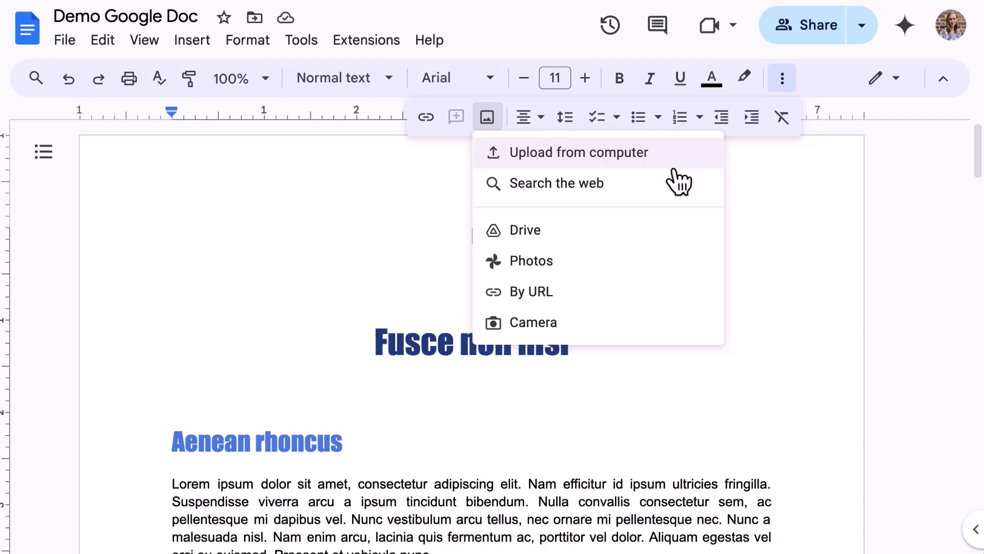
- Search the web for 'tree' and insert the cartoon tree picture above the title
{"action": "left_click", "coordinate": [672, 194]}
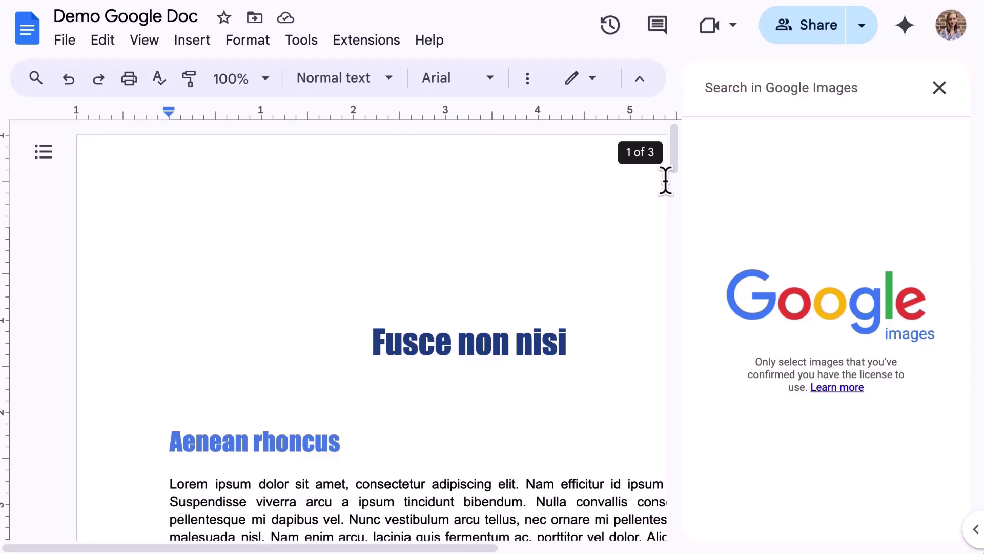
{"action": "type", "text": "tree"}
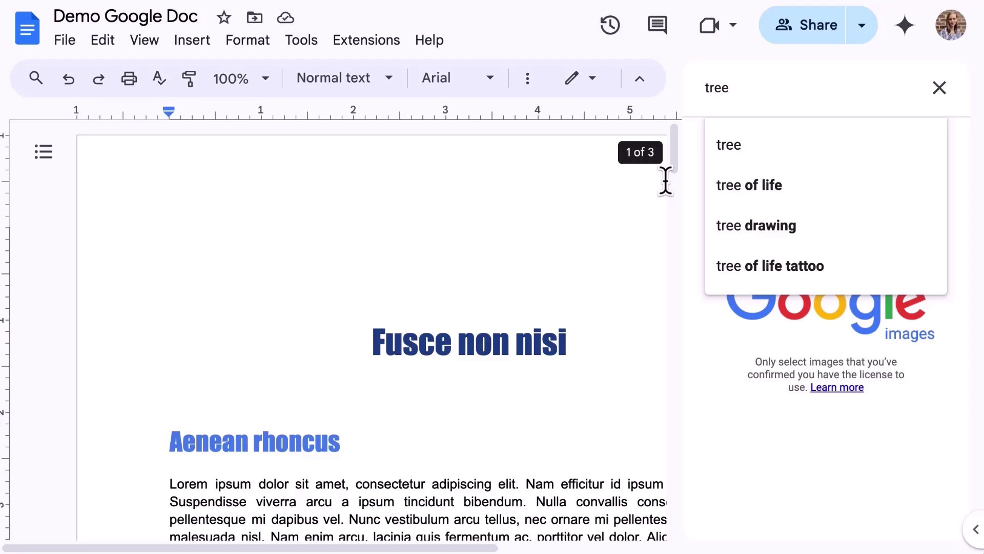
{"action": "key", "text": "Return"}
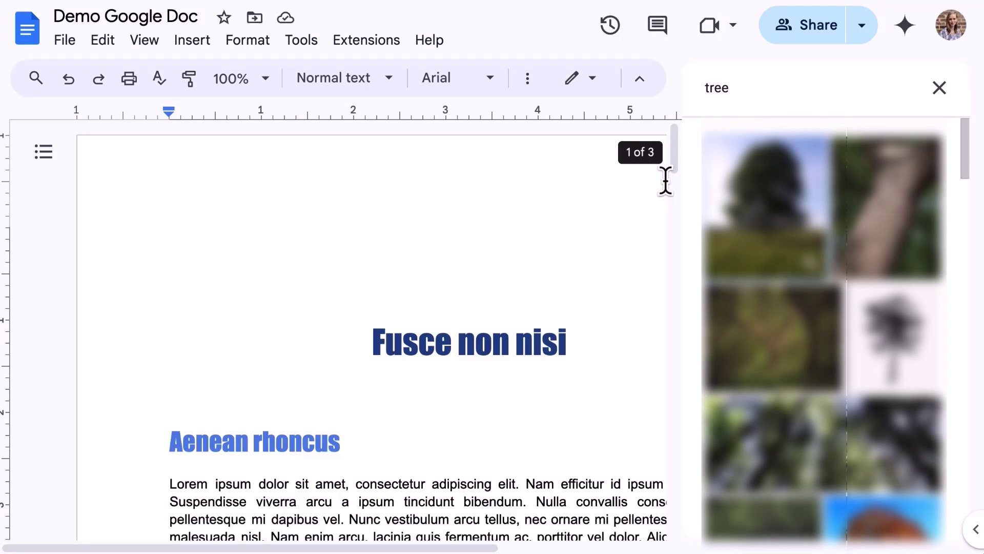
{"action": "scroll", "coordinate": [825, 333], "scroll_direction": "down", "scroll_amount": 2}
{"action": "scroll", "coordinate": [754, 292], "scroll_direction": "down", "scroll_amount": 2}
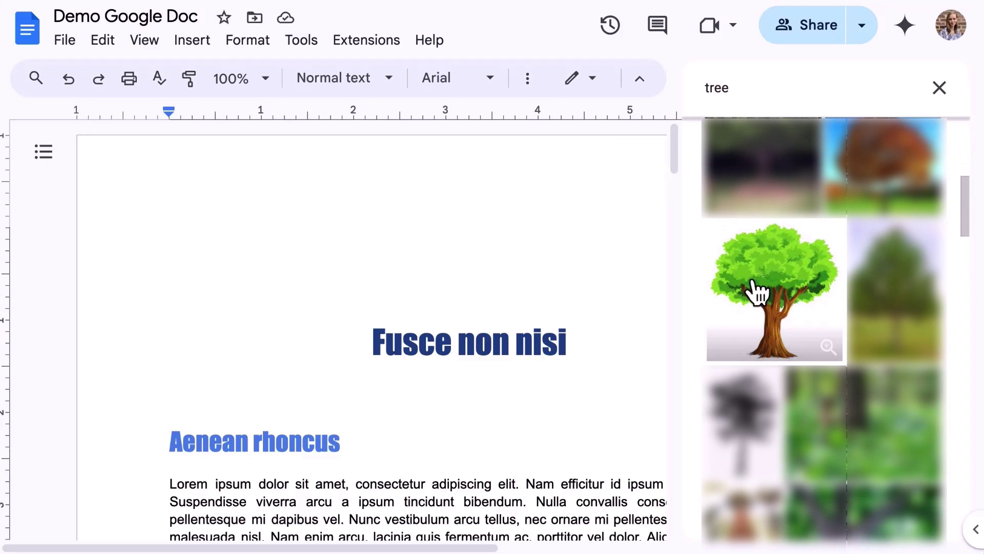
{"action": "left_click", "coordinate": [767, 293]}
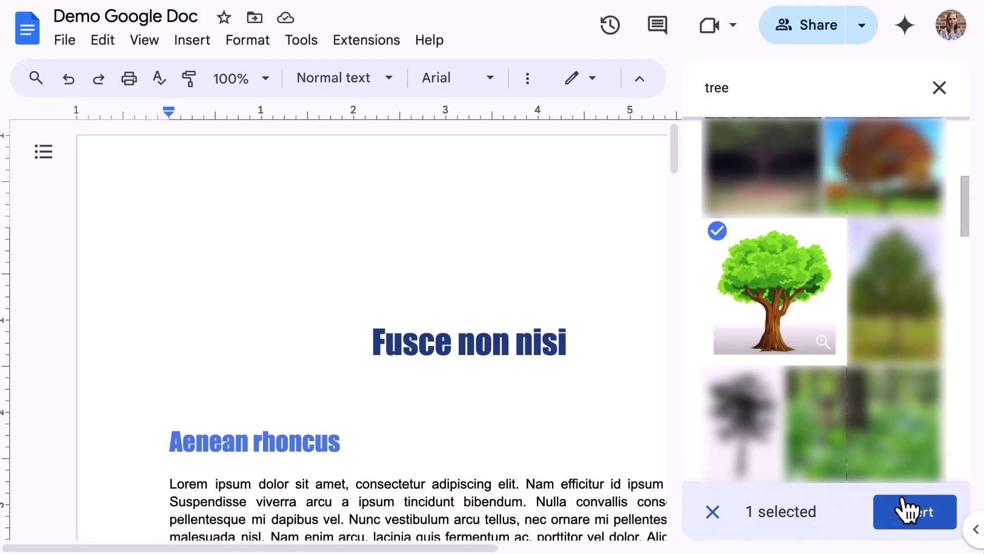
{"action": "left_click", "coordinate": [907, 515]}
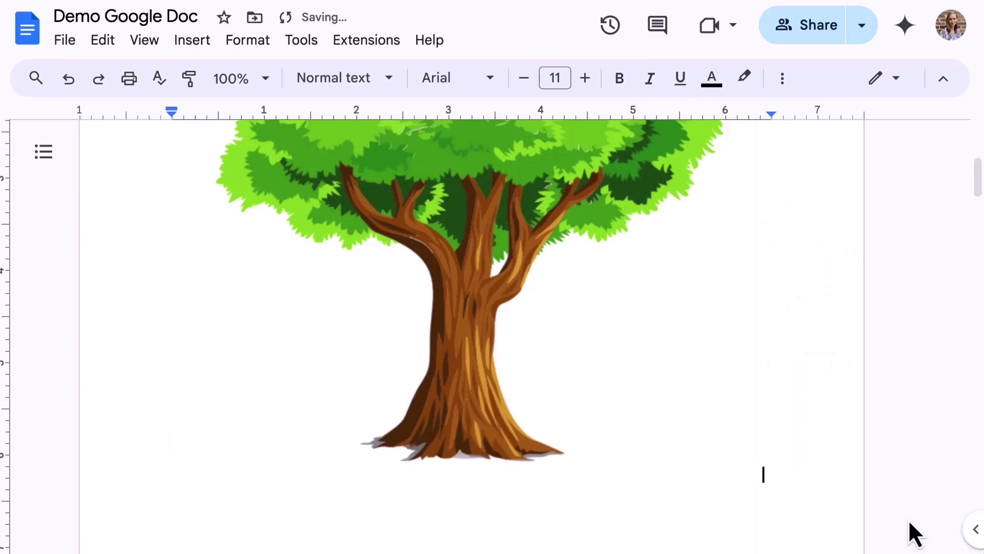
{"action": "scroll", "coordinate": [853, 309], "scroll_direction": "up", "scroll_amount": 5}
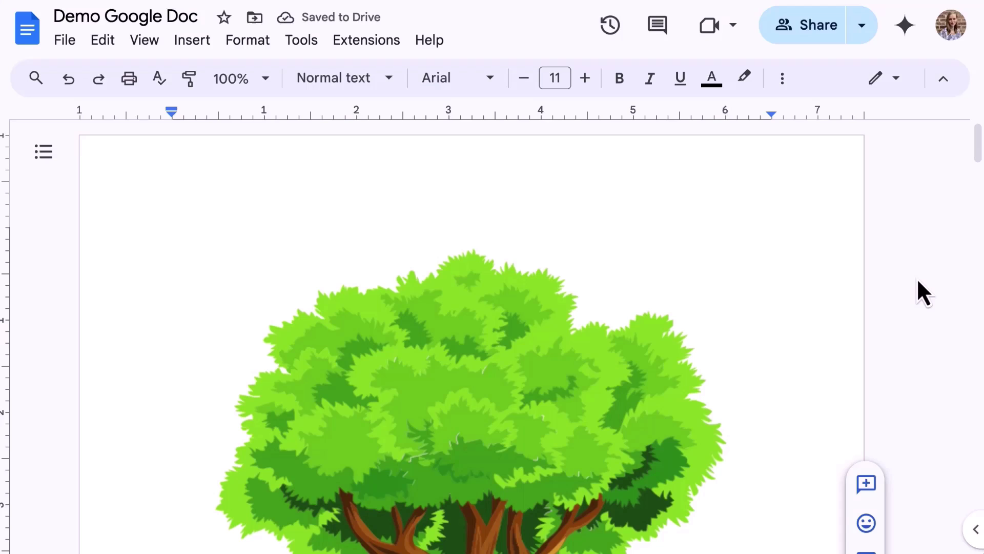
{"action": "key", "text": "BackSpace"}
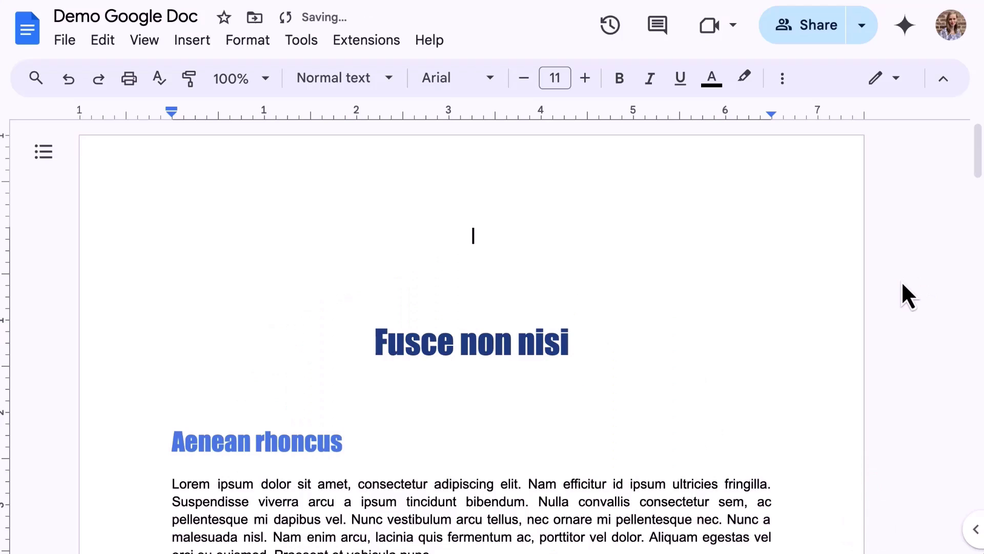
{"action": "left_click", "coordinate": [783, 79]}
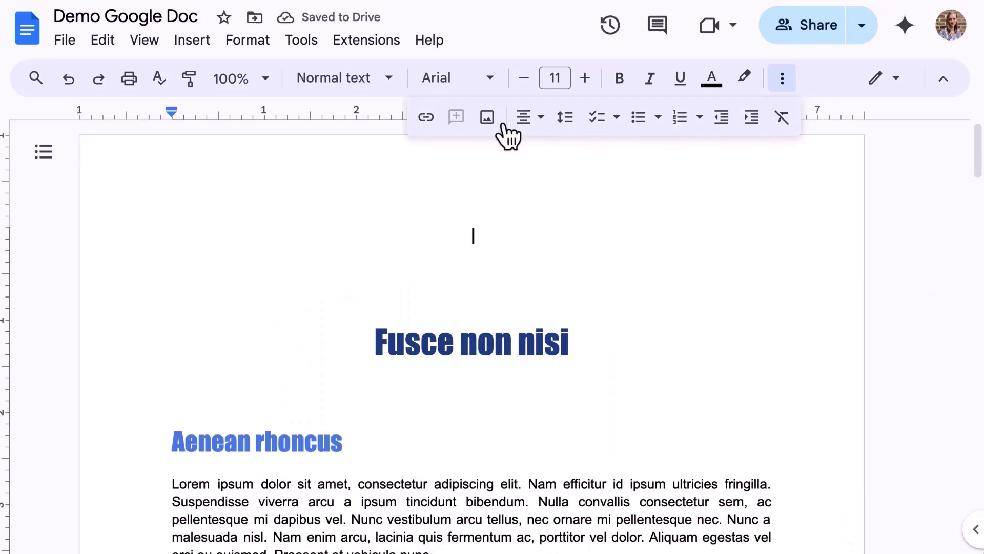
{"action": "left_click", "coordinate": [487, 117]}
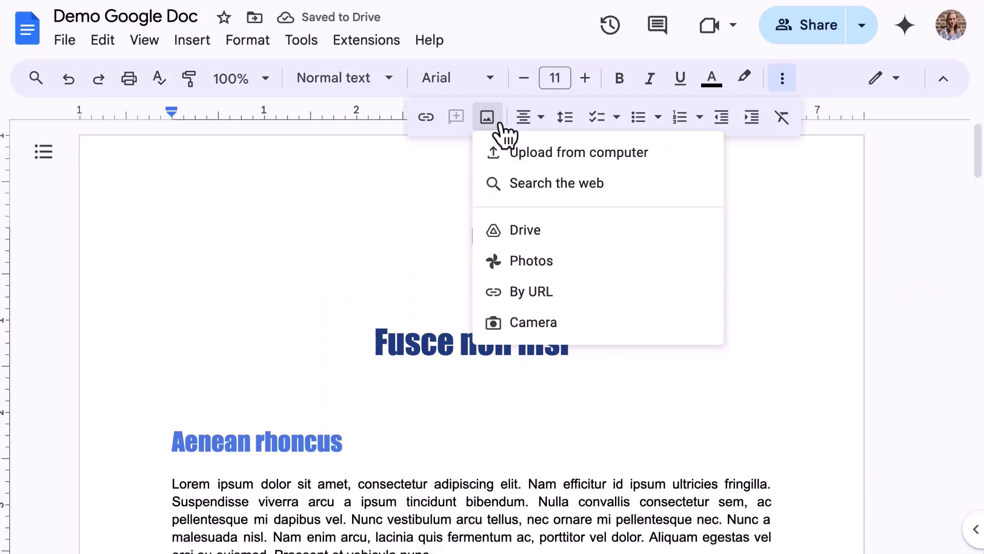
{"action": "left_click", "coordinate": [581, 229]}
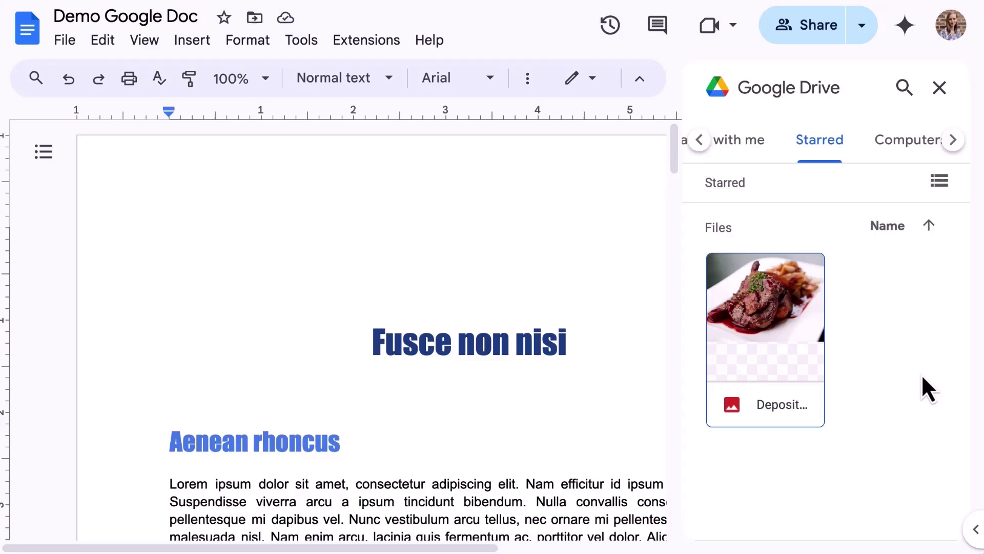
{"action": "left_click", "coordinate": [775, 324]}
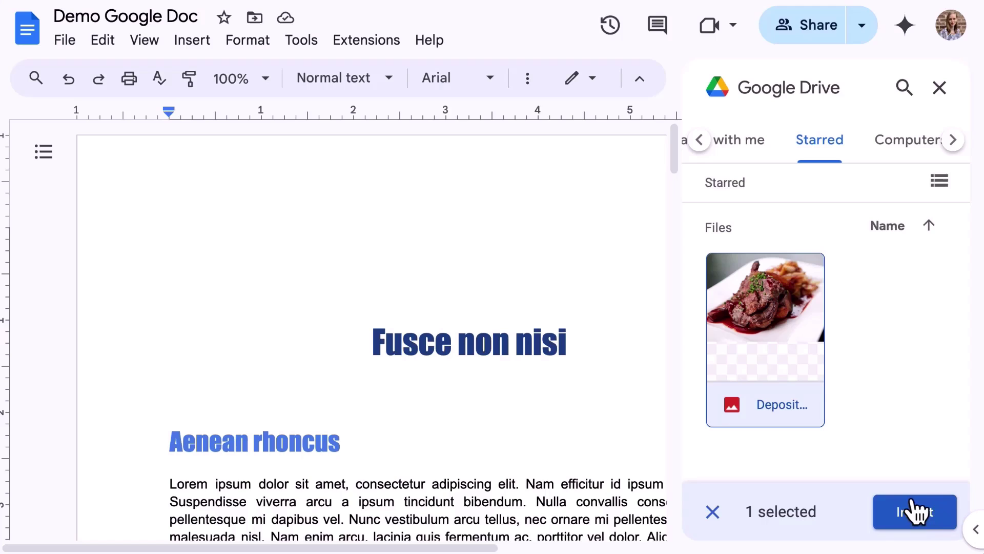
{"action": "left_click_drag", "start_coordinate": [767, 316], "coordinate": [565, 263]}
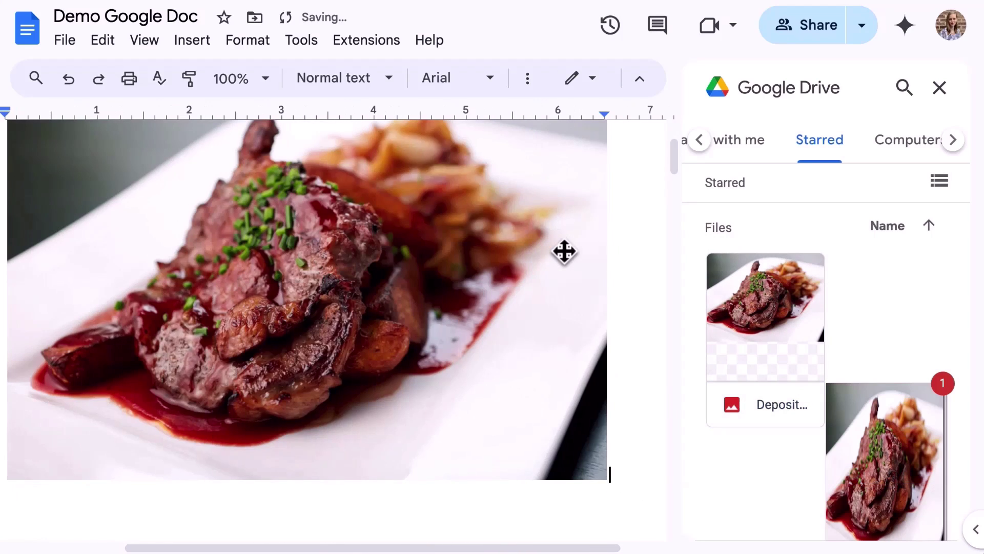
{"action": "left_click", "coordinate": [941, 89]}
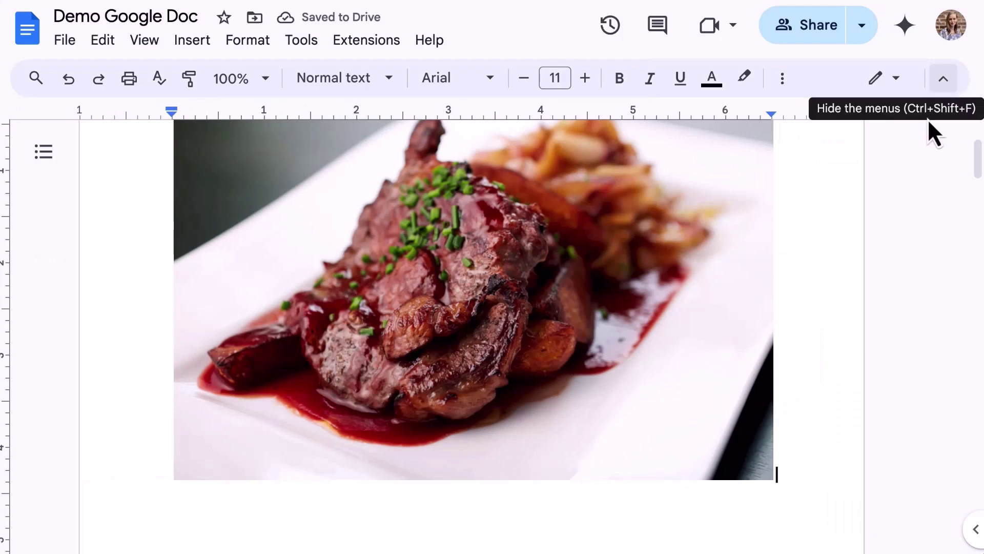
{"action": "scroll", "coordinate": [818, 309], "scroll_direction": "up", "scroll_amount": 3}
{"action": "scroll", "coordinate": [817, 310], "scroll_direction": "down", "scroll_amount": 1}
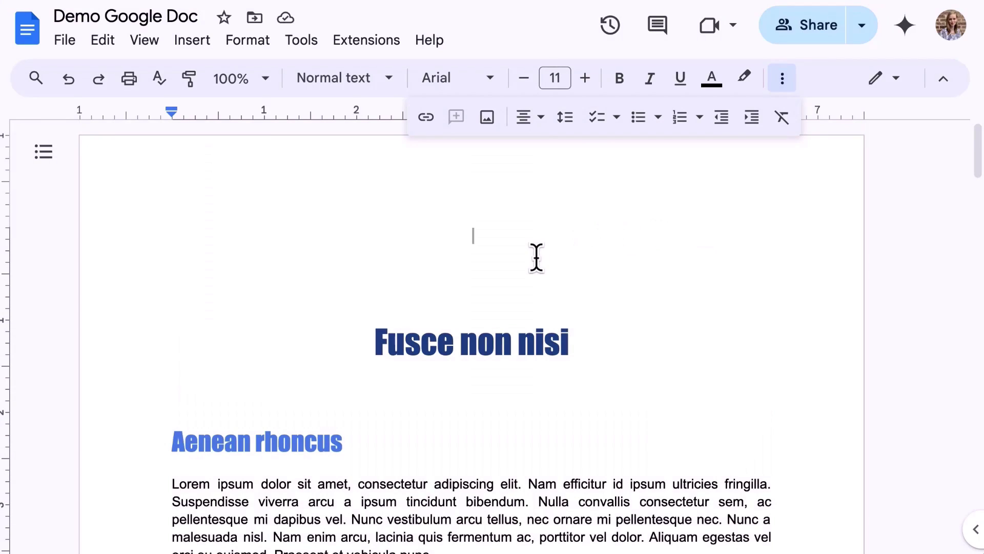
- Look for a picture in Google Photos, which has no photos available
{"action": "left_click", "coordinate": [487, 116]}
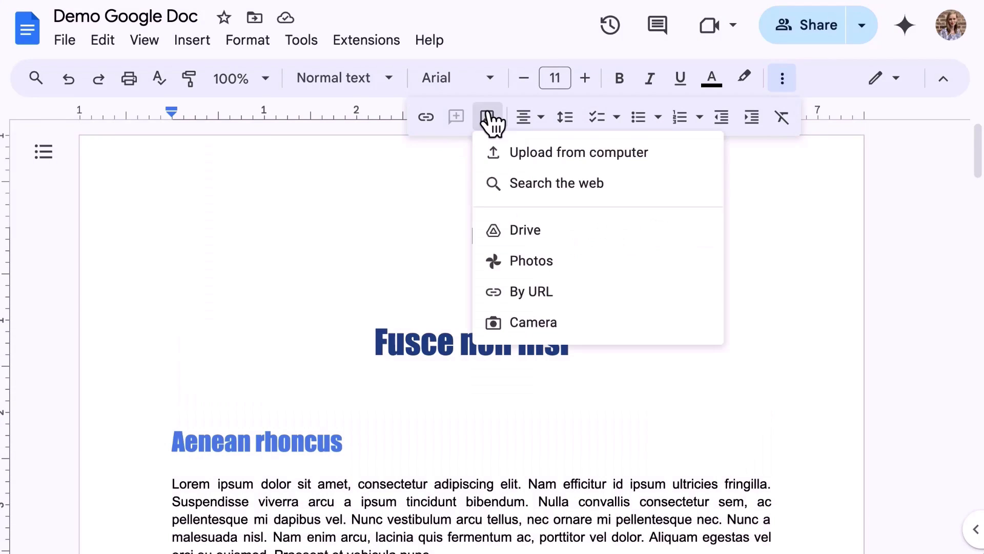
{"action": "left_click", "coordinate": [568, 253]}
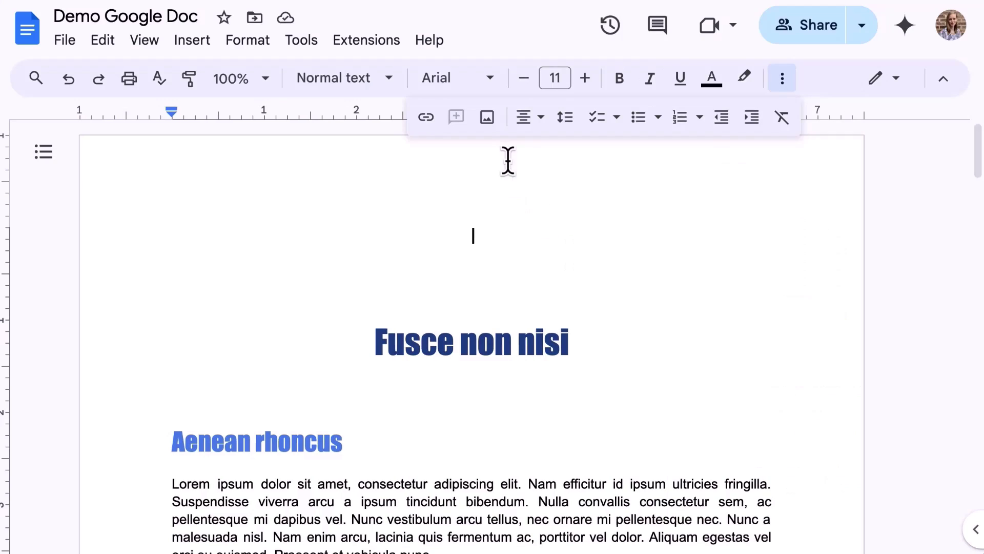
{"action": "left_click", "coordinate": [488, 115]}
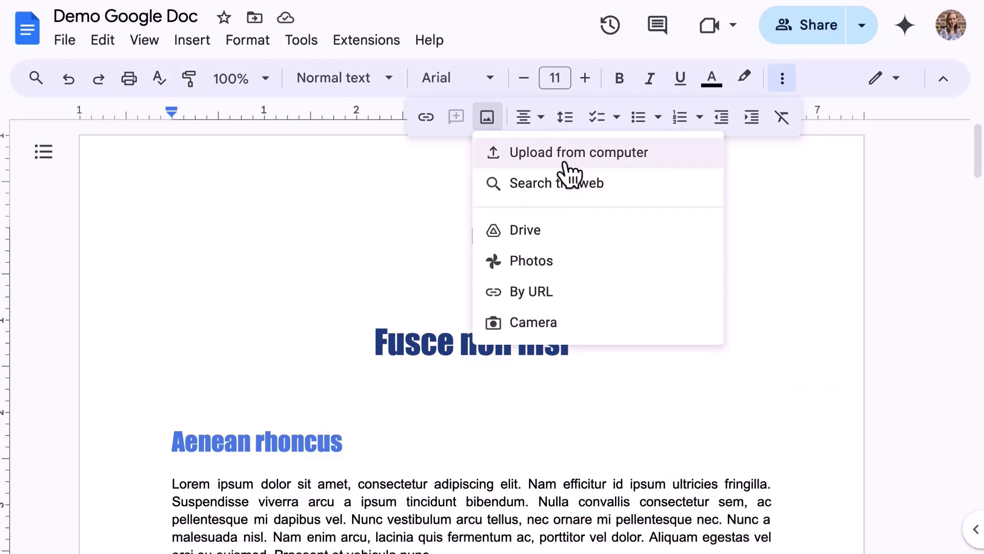
{"action": "left_click", "coordinate": [551, 291]}
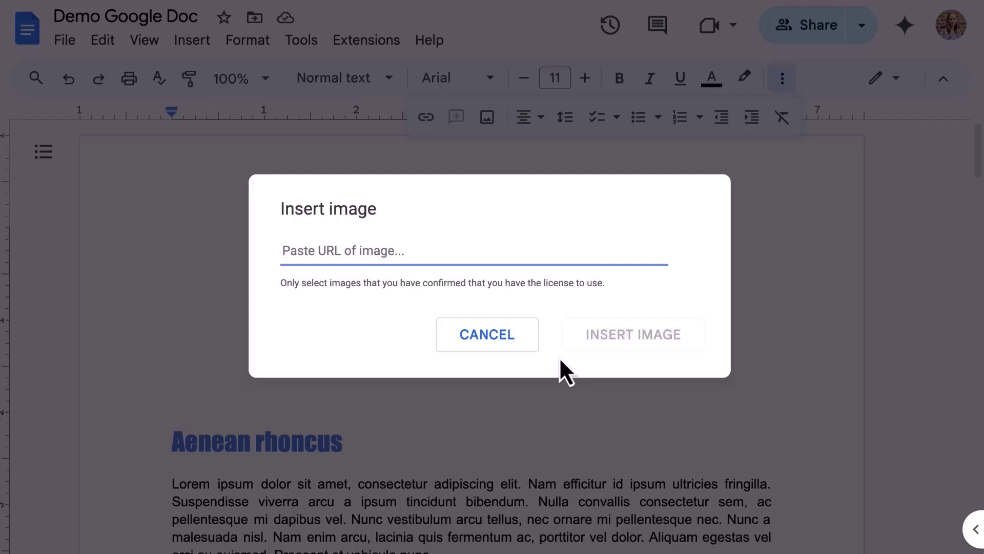
- Dismiss the URL prompt and capture a webcam photo through the Camera image option
{"action": "left_click", "coordinate": [482, 354]}
{"action": "left_click", "coordinate": [487, 118]}
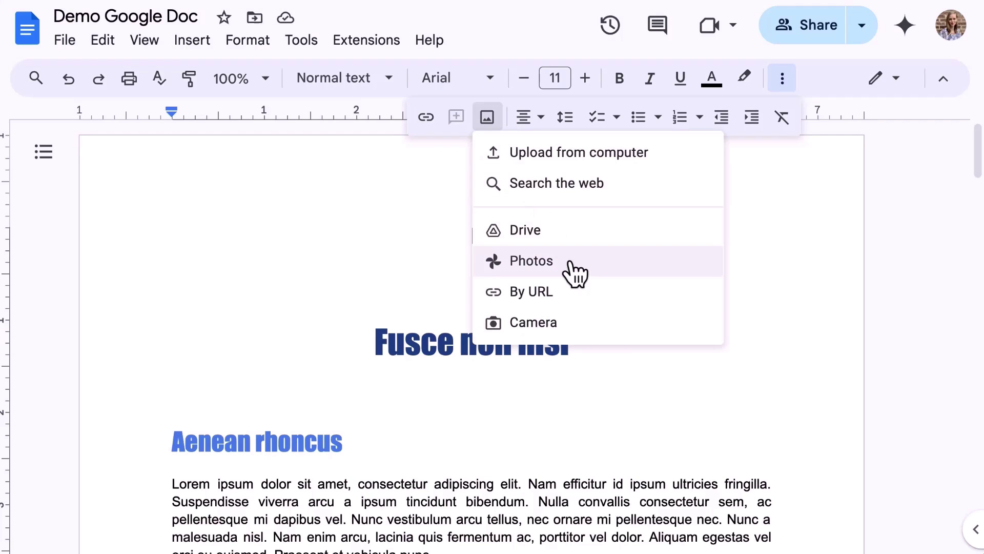
{"action": "left_click", "coordinate": [566, 323]}
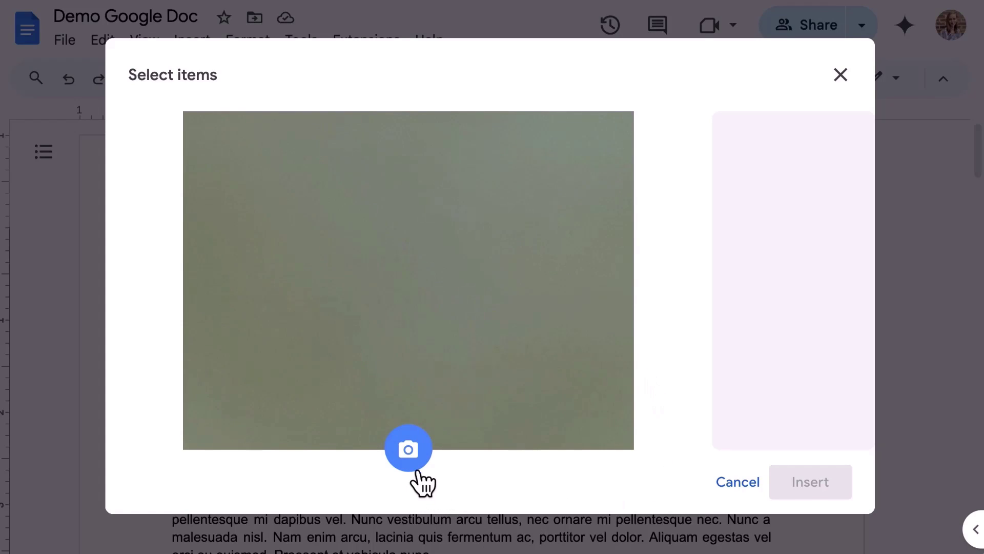
{"action": "left_click", "coordinate": [407, 458]}
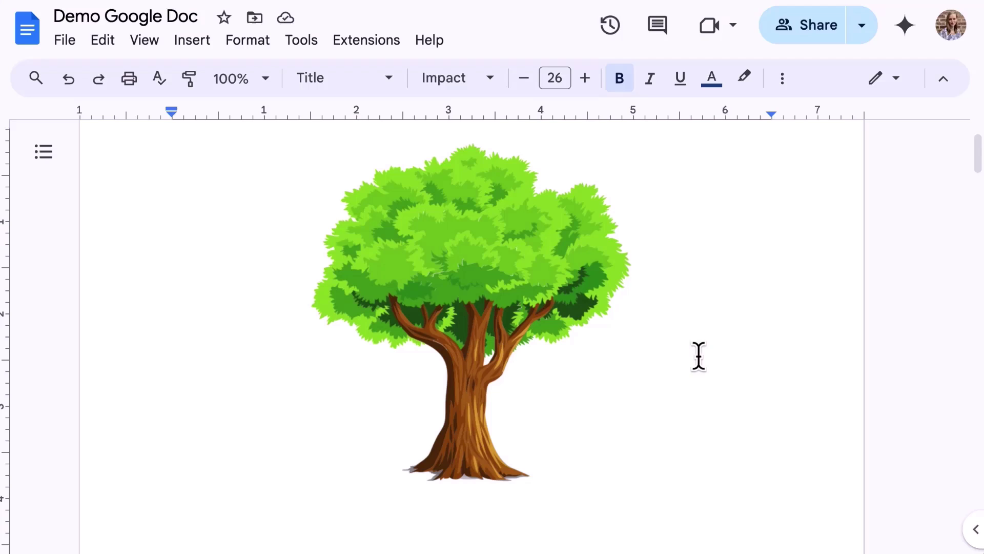
- Shrink the tree image, undo an accidental rotation, and bring up its extra options menu
{"action": "left_click", "coordinate": [485, 275]}
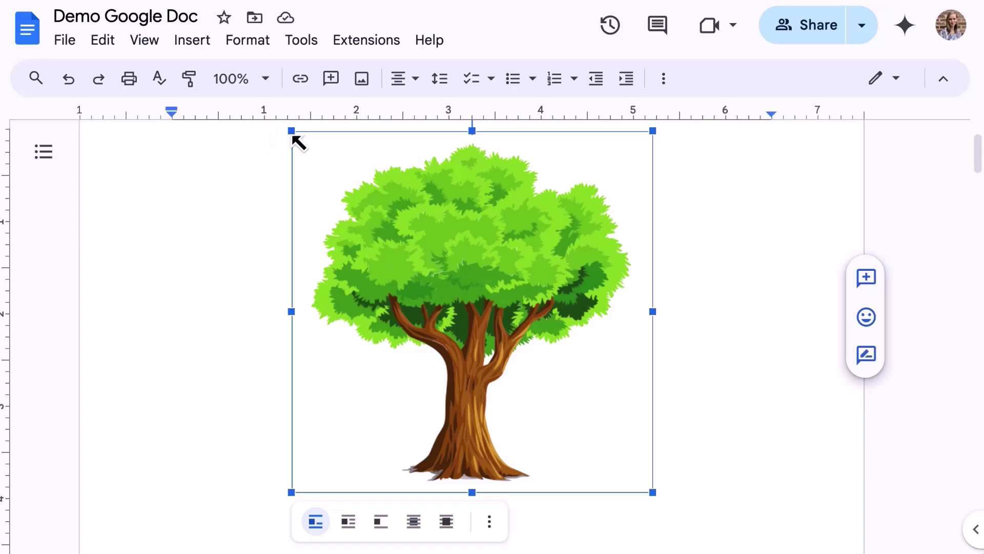
{"action": "left_click_drag", "start_coordinate": [292, 133], "coordinate": [402, 244]}
{"action": "scroll", "coordinate": [409, 237], "scroll_direction": "up", "scroll_amount": 2}
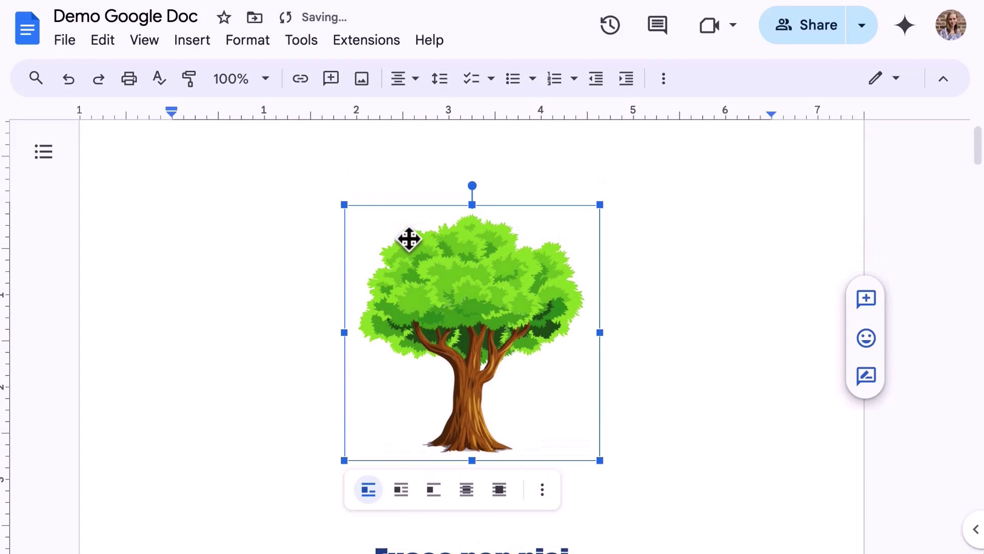
{"action": "left_click_drag", "start_coordinate": [473, 185], "coordinate": [573, 236]}
{"action": "key", "text": "ctrl+z"}
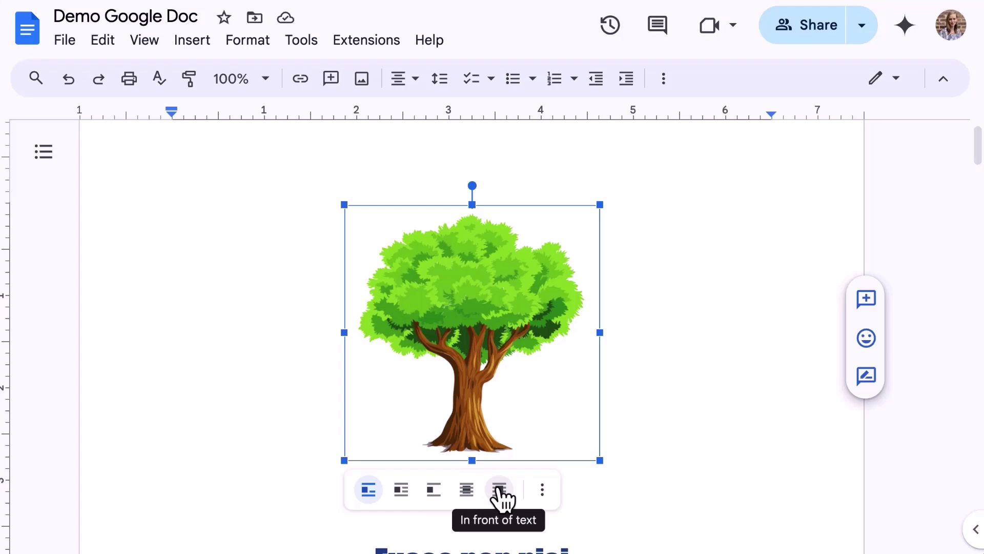
{"action": "left_click", "coordinate": [543, 491]}
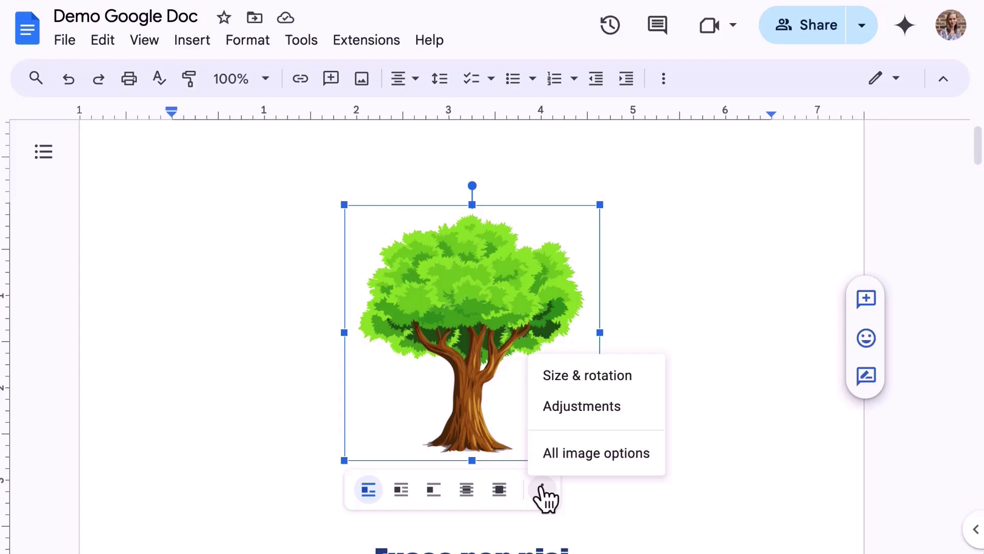
- Set the tree image's text wrapping to Wrap text in Image options
{"action": "left_click", "coordinate": [561, 457]}
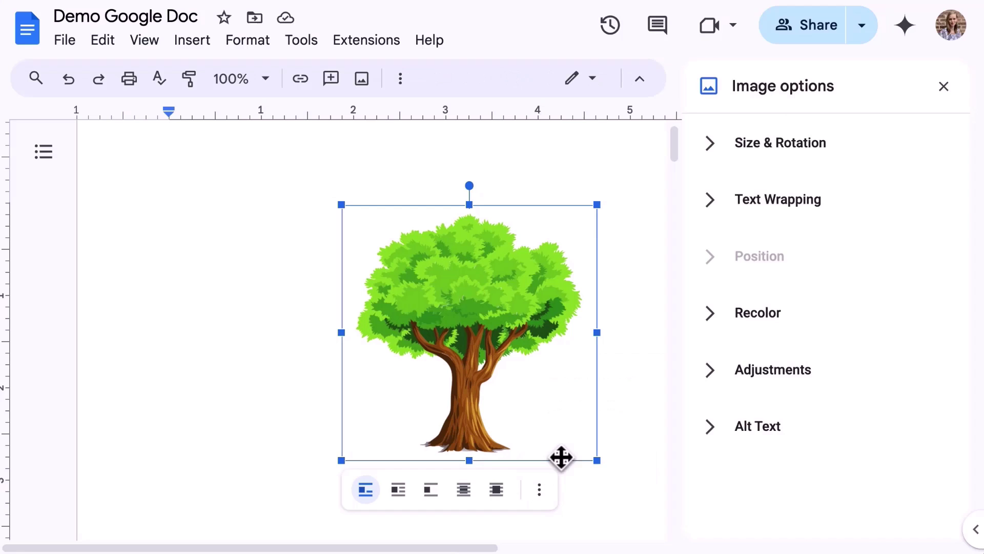
{"action": "left_click", "coordinate": [714, 156]}
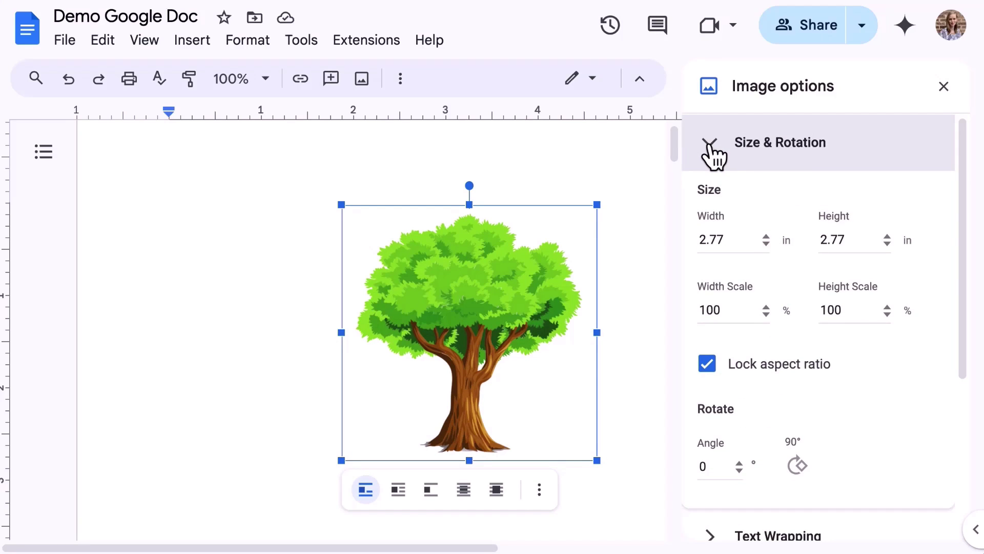
{"action": "scroll", "coordinate": [879, 452], "scroll_direction": "down", "scroll_amount": 5}
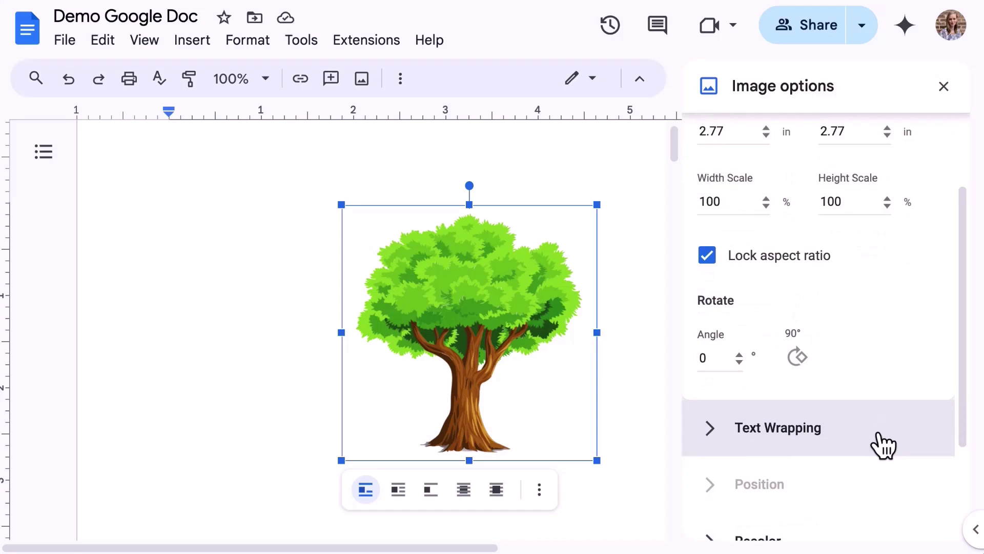
{"action": "left_click", "coordinate": [711, 283]}
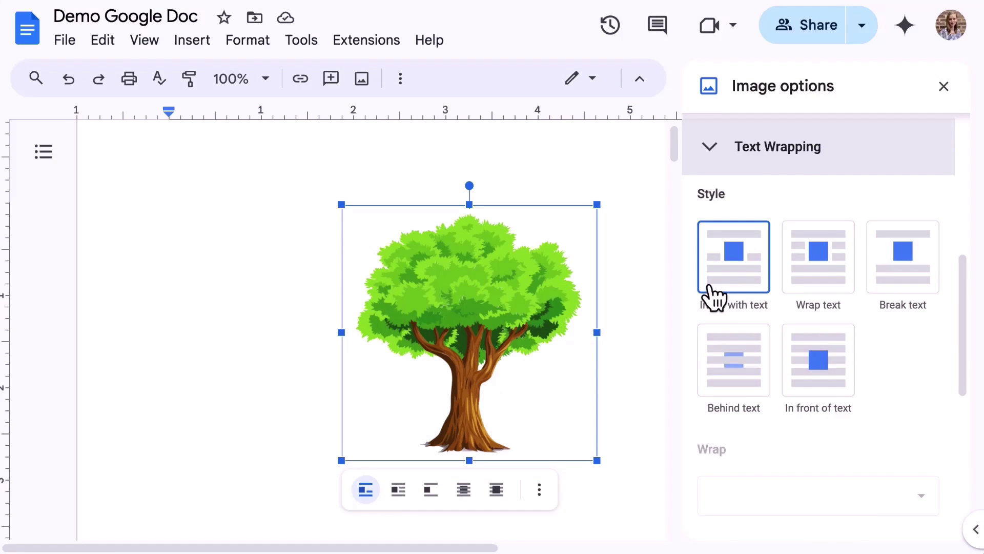
{"action": "scroll", "coordinate": [714, 296], "scroll_direction": "down", "scroll_amount": 3}
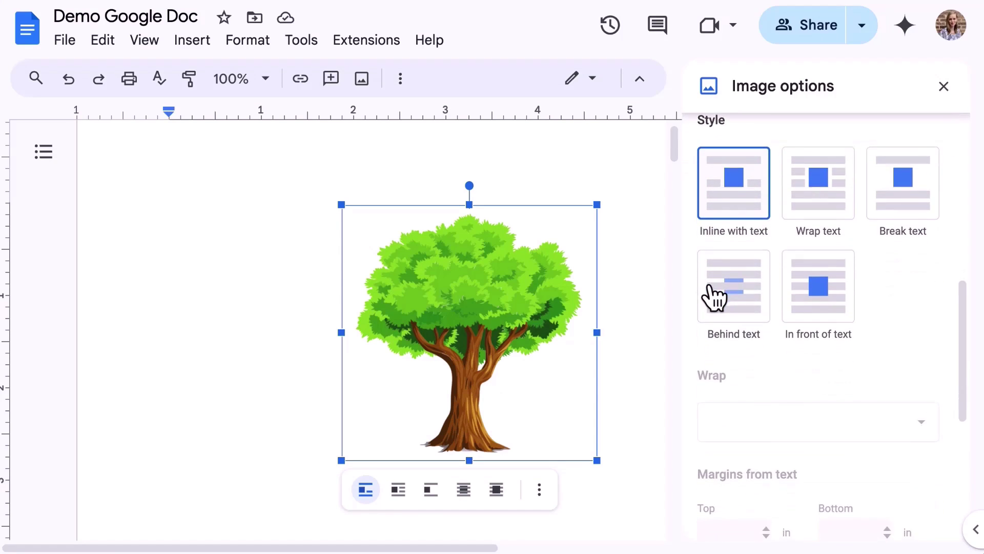
{"action": "scroll", "coordinate": [916, 331], "scroll_direction": "down", "scroll_amount": 5}
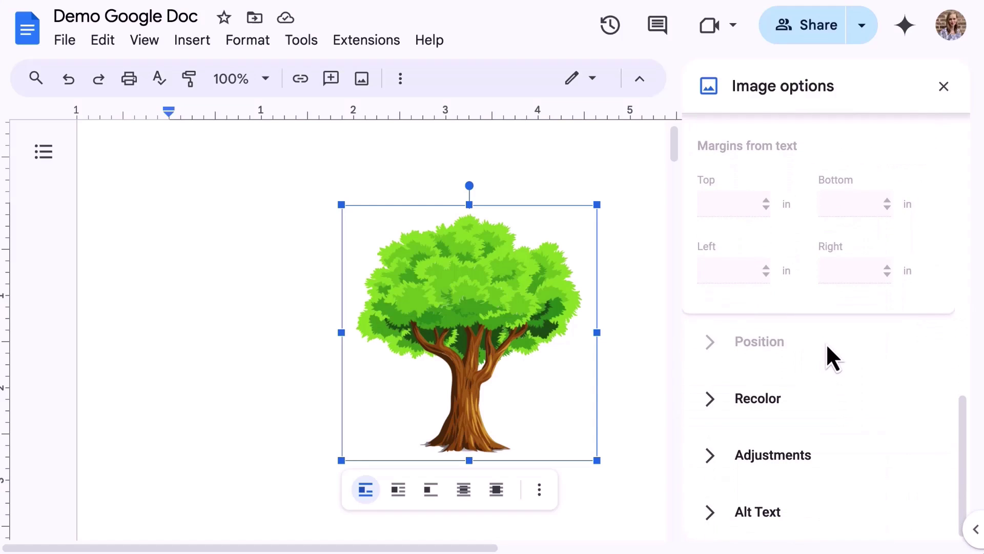
{"action": "scroll", "coordinate": [826, 346], "scroll_direction": "up", "scroll_amount": 8}
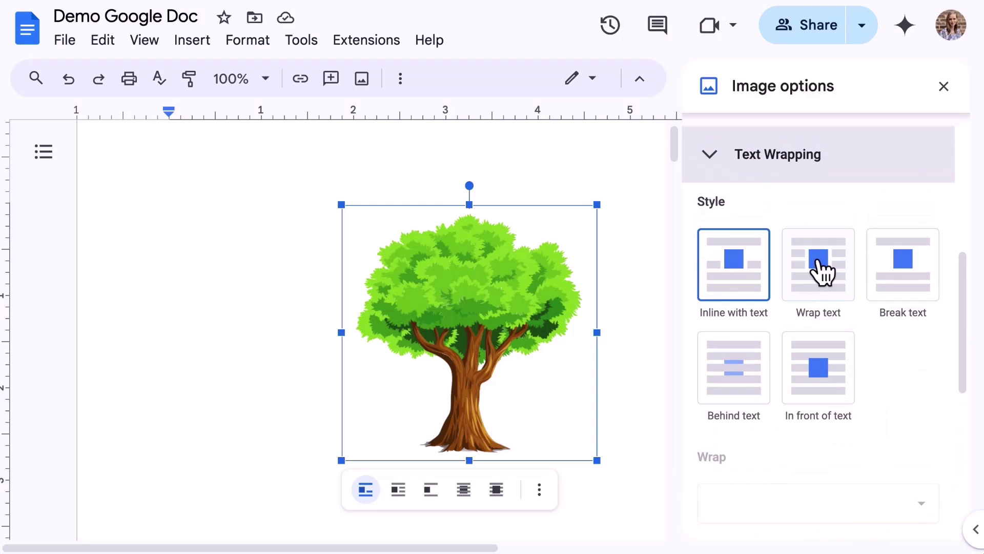
{"action": "left_click", "coordinate": [822, 266]}
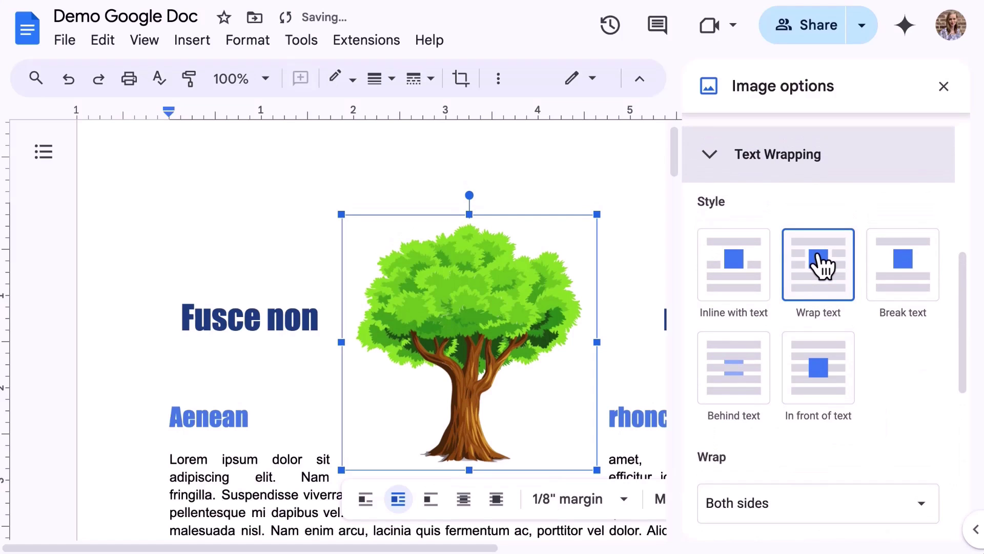
- Review the Position settings, keeping the 1/8" margin and Move with text unchanged
{"action": "scroll", "coordinate": [820, 266], "scroll_direction": "down", "scroll_amount": 6}
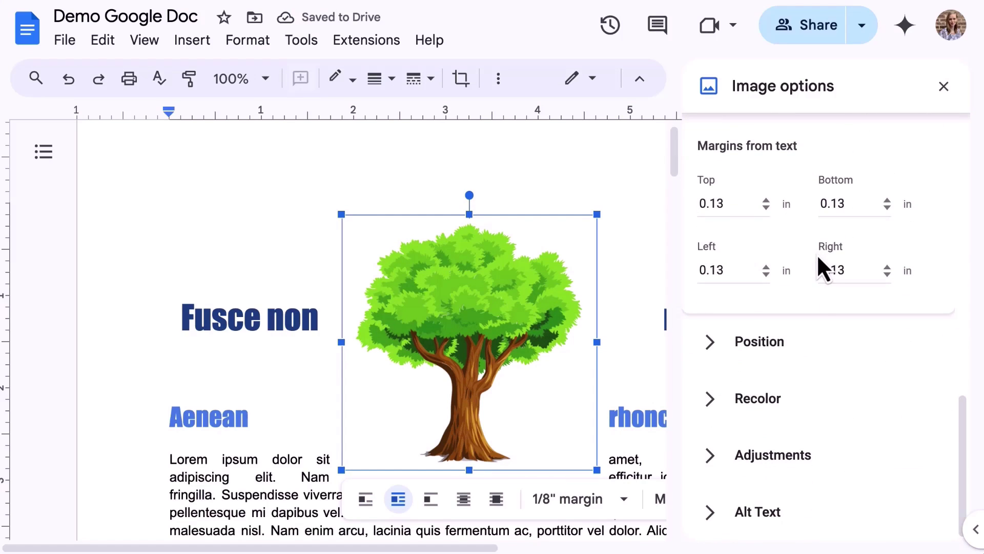
{"action": "left_click", "coordinate": [778, 365]}
{"action": "scroll", "coordinate": [887, 369], "scroll_direction": "down", "scroll_amount": 3}
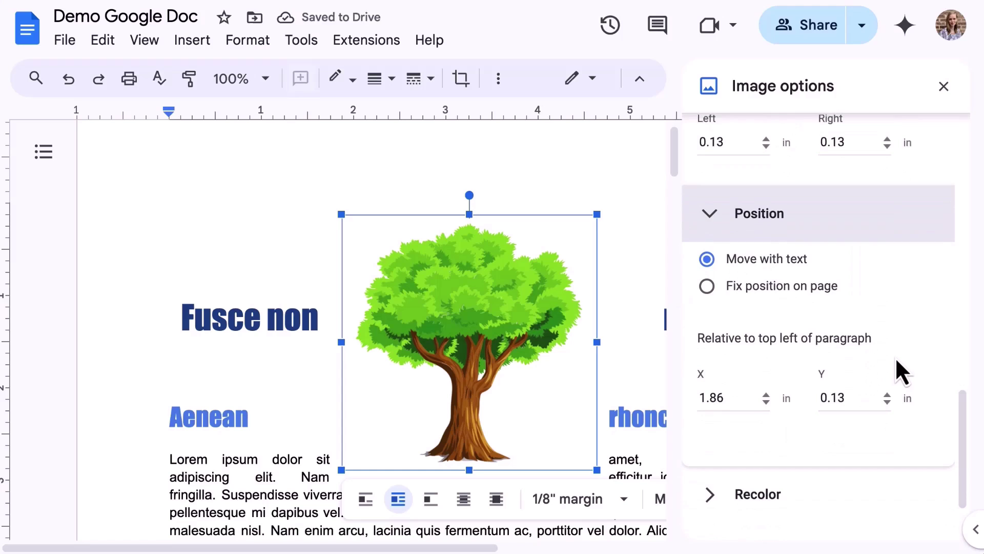
{"action": "scroll", "coordinate": [580, 389], "scroll_direction": "right", "scroll_amount": 3}
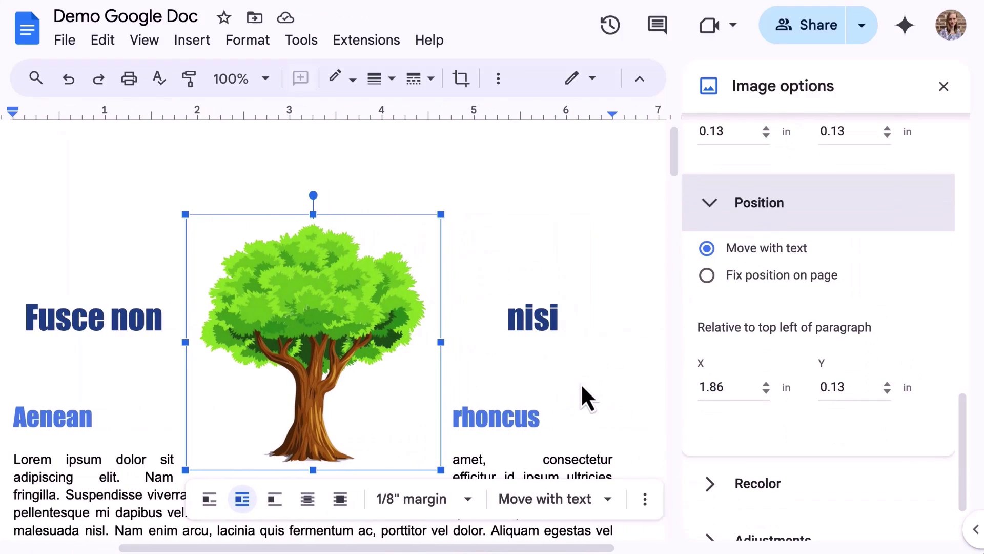
{"action": "scroll", "coordinate": [580, 390], "scroll_direction": "down", "scroll_amount": 2}
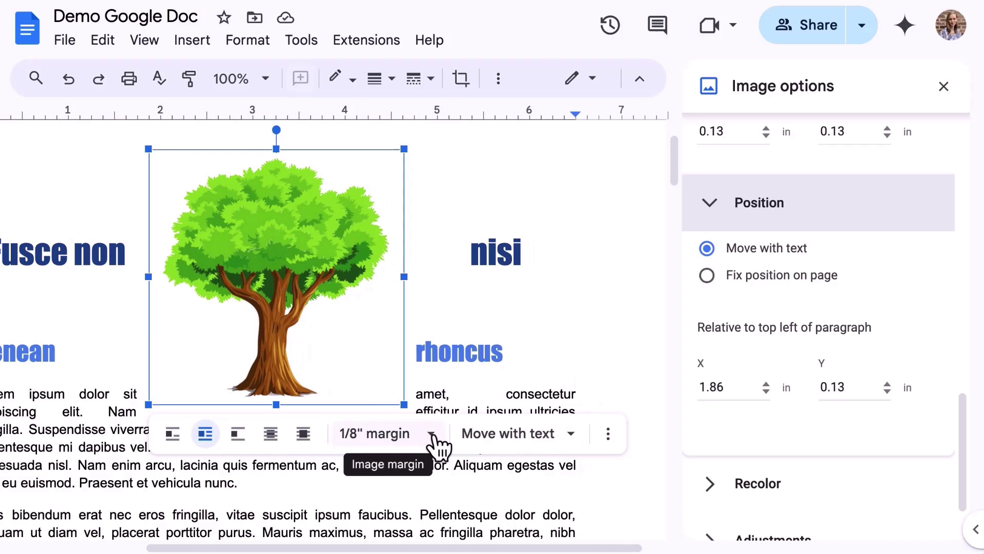
{"action": "left_click", "coordinate": [432, 434]}
{"action": "left_click", "coordinate": [434, 435]}
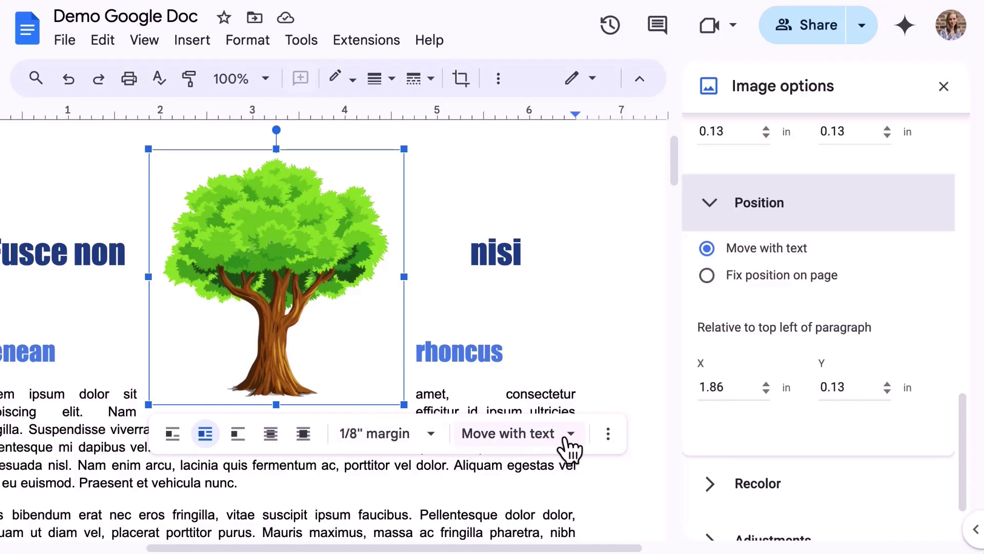
{"action": "left_click", "coordinate": [571, 435]}
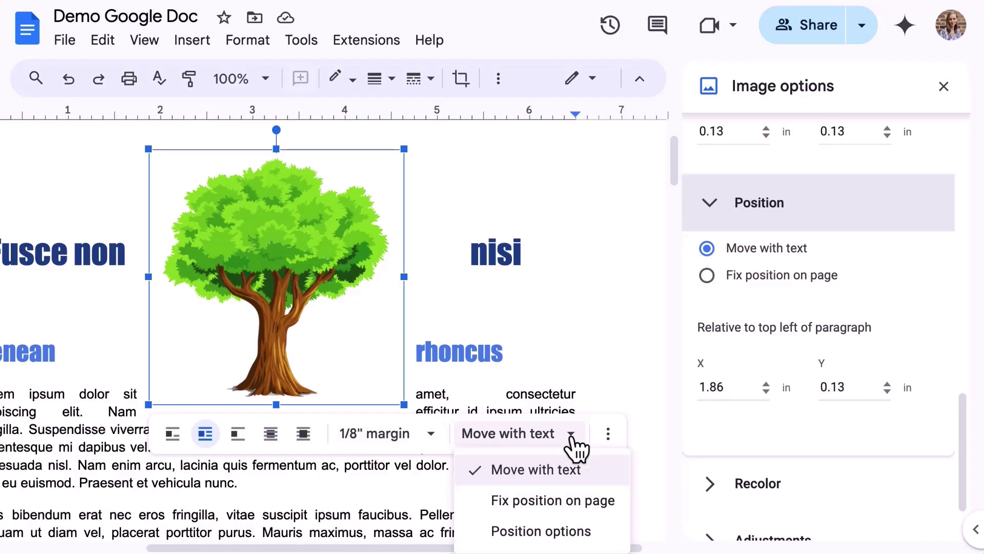
{"action": "left_click", "coordinate": [571, 438]}
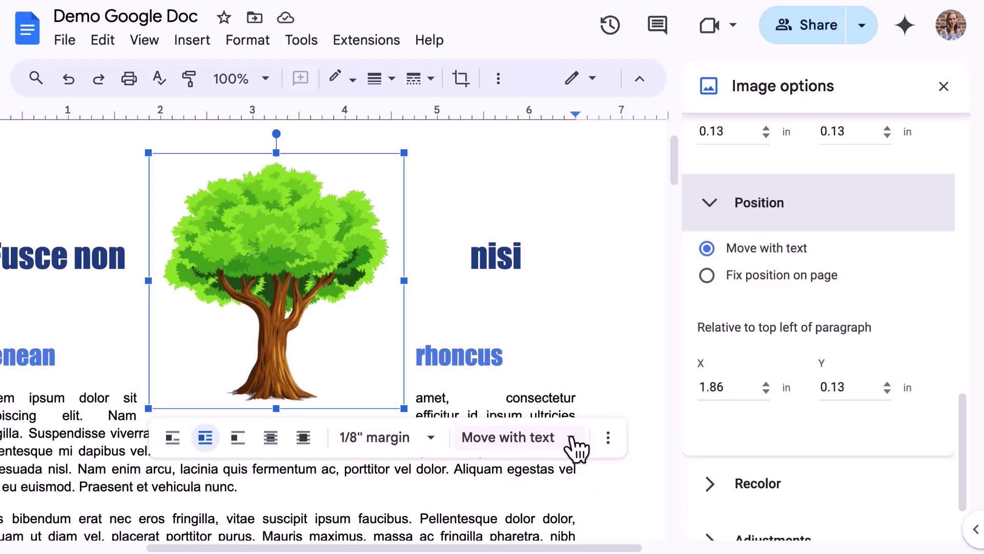
- Recolor the tree Dark 7 and set opacity to 80% and brightness to 35%
{"action": "scroll", "coordinate": [765, 302], "scroll_direction": "down", "scroll_amount": 2}
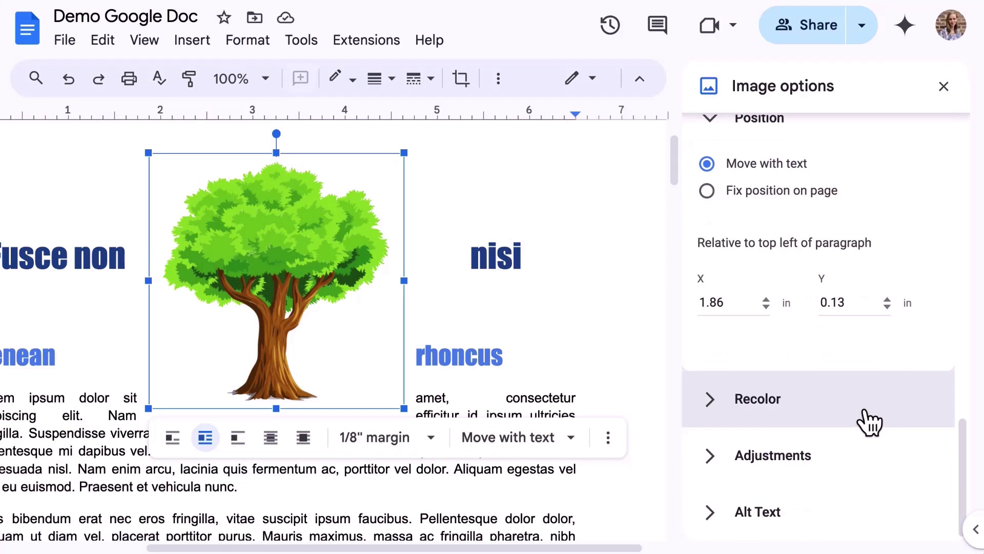
{"action": "left_click", "coordinate": [870, 421]}
{"action": "left_click", "coordinate": [866, 397]}
{"action": "scroll", "coordinate": [923, 482], "scroll_direction": "down", "scroll_amount": 2}
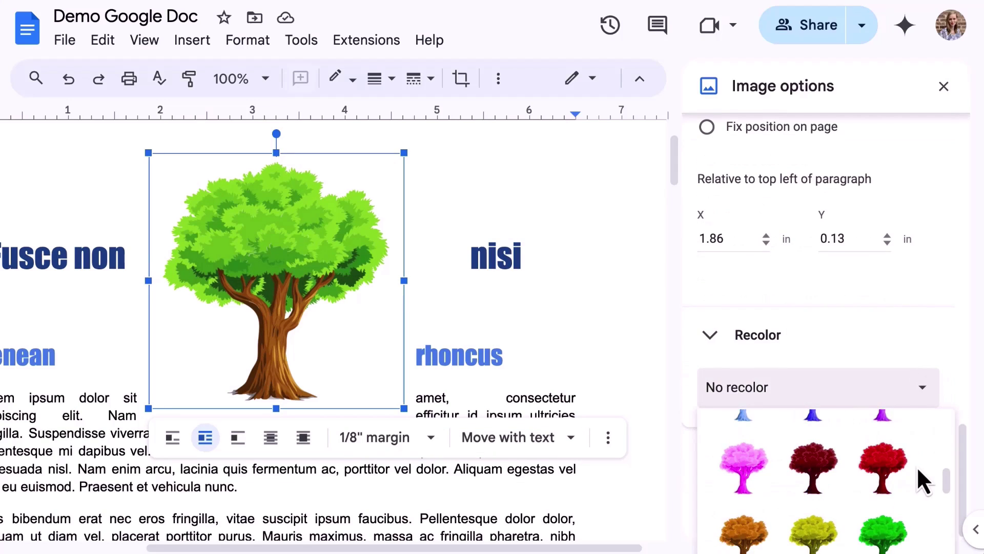
{"action": "scroll", "coordinate": [828, 488], "scroll_direction": "down", "scroll_amount": 2}
{"action": "left_click", "coordinate": [836, 477]}
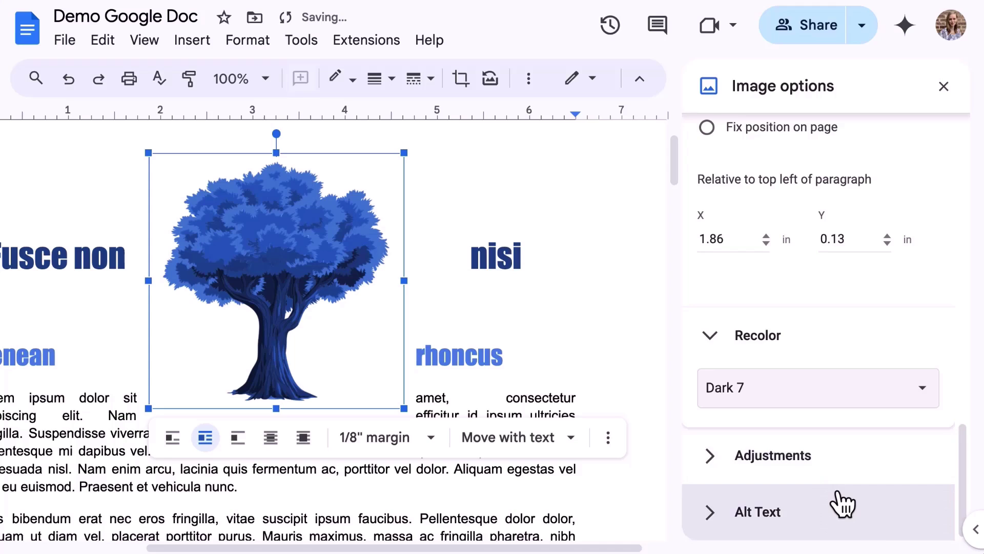
{"action": "left_click", "coordinate": [817, 461]}
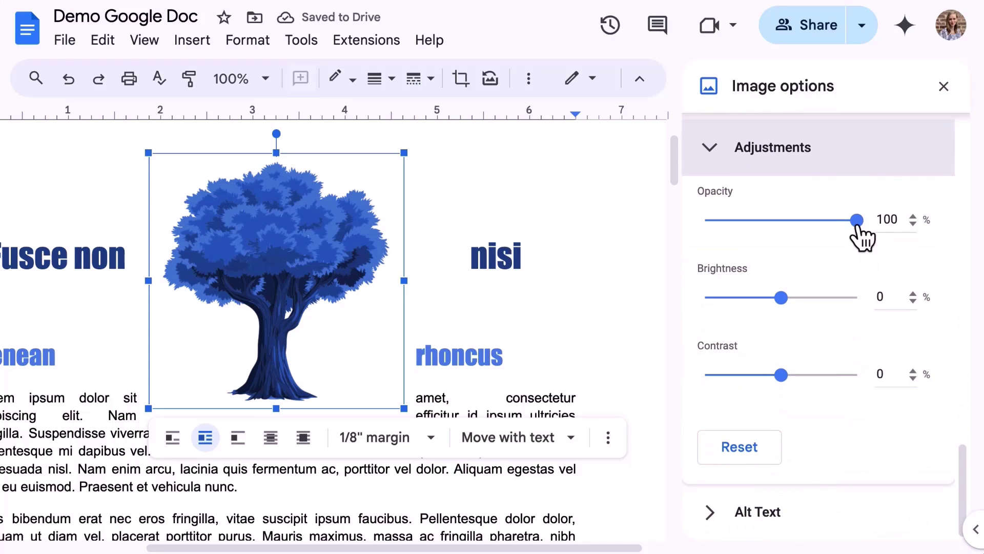
{"action": "left_click_drag", "start_coordinate": [857, 220], "coordinate": [826, 220]}
{"action": "left_click_drag", "start_coordinate": [781, 298], "coordinate": [808, 298]}
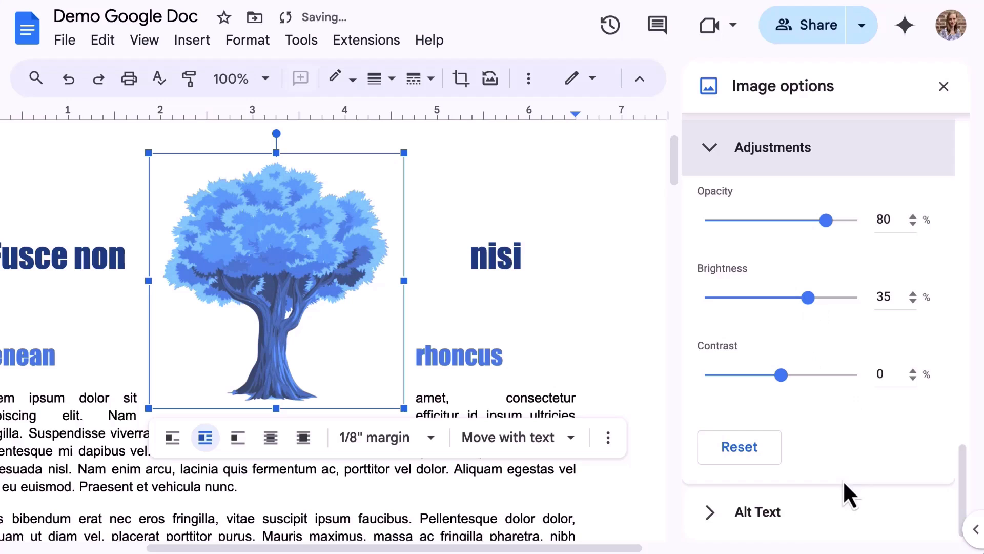
- Add the alt text 'Animated blue tree' to the image
{"action": "left_click", "coordinate": [718, 517]}
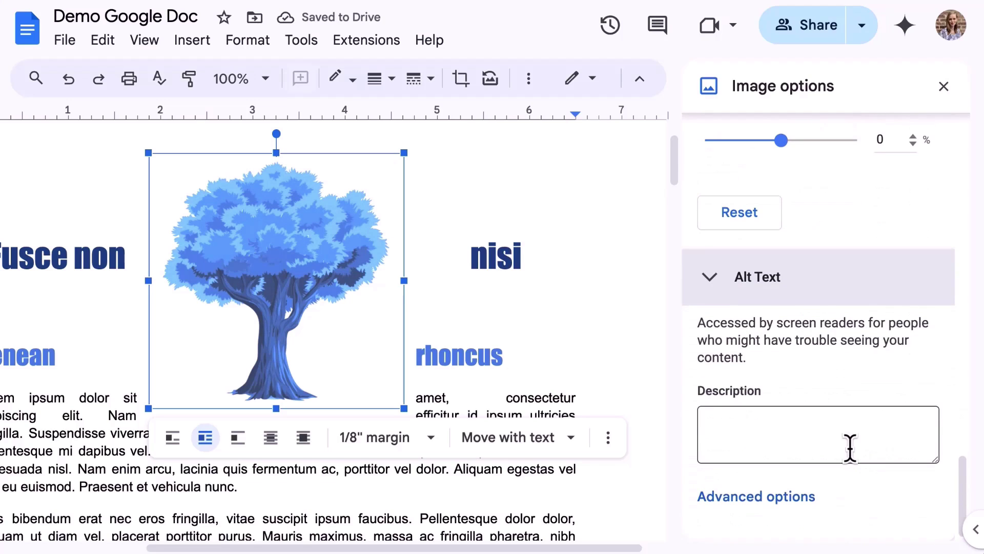
{"action": "left_click", "coordinate": [775, 439]}
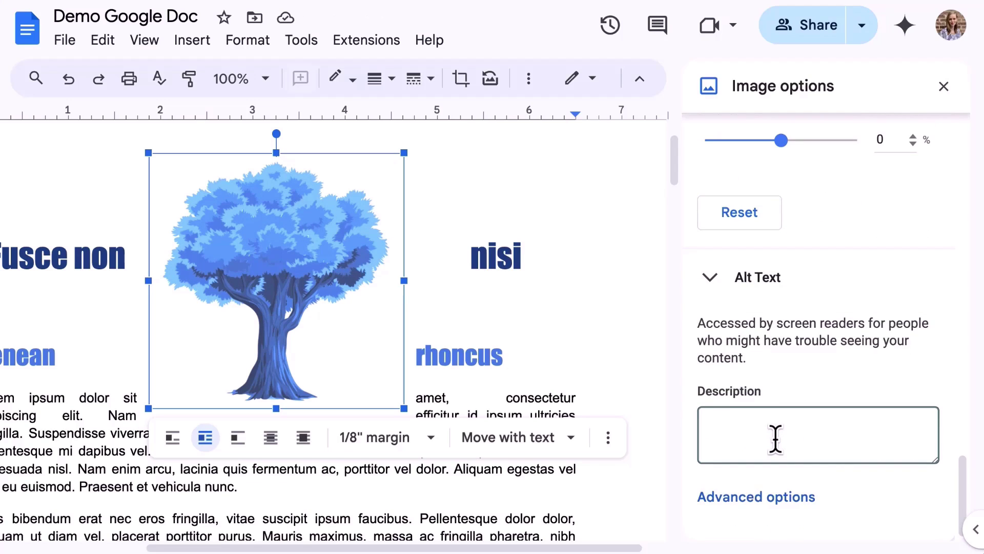
{"action": "type", "text": "Animated blue tr"}
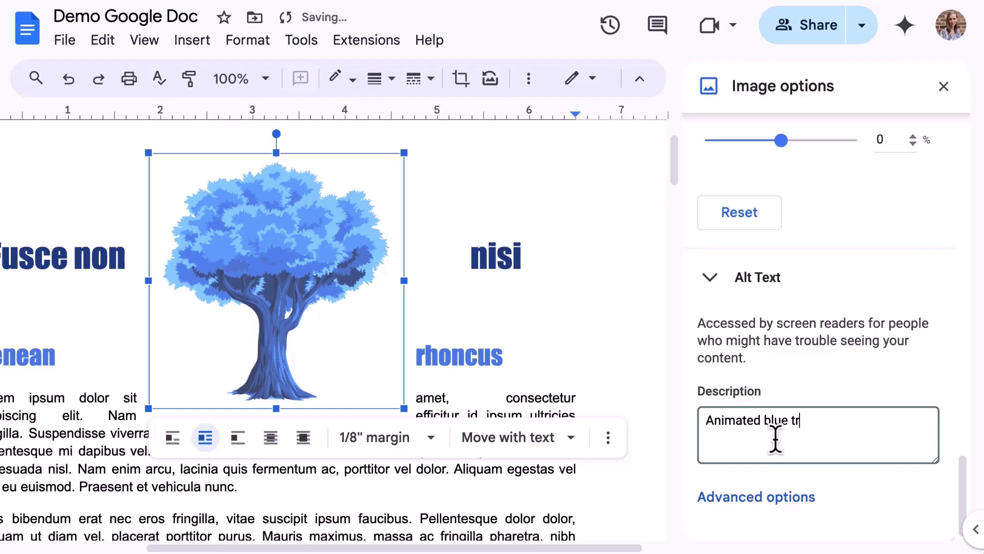
{"action": "type", "text": "ee"}
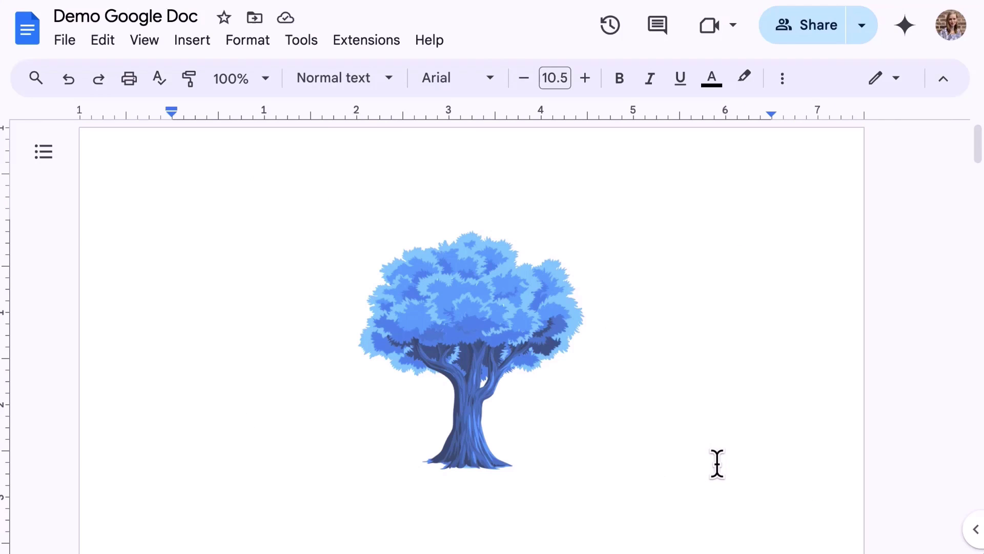
- Select the tree image and show the Replace image source choices from the overflow toolbar
{"action": "left_click", "coordinate": [410, 325]}
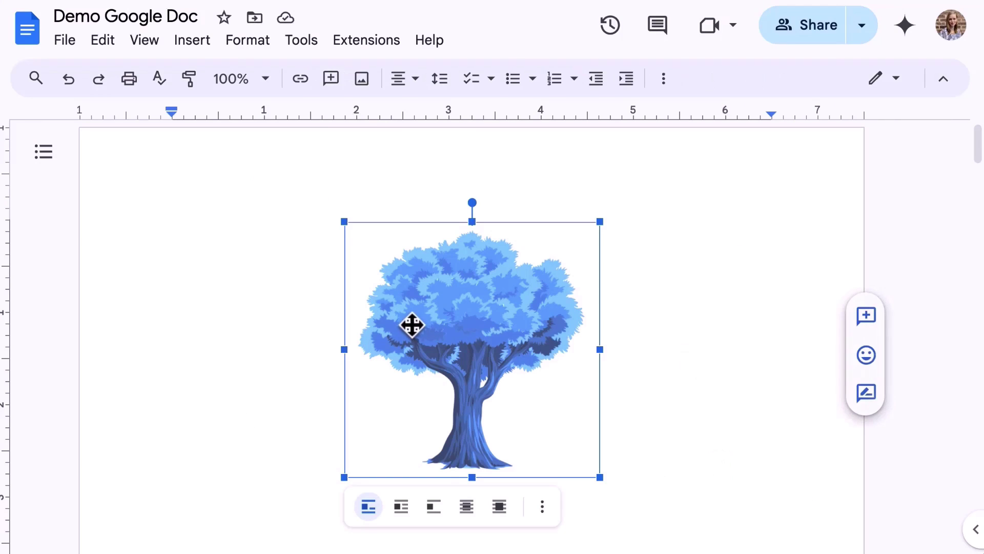
{"action": "left_click", "coordinate": [665, 80]}
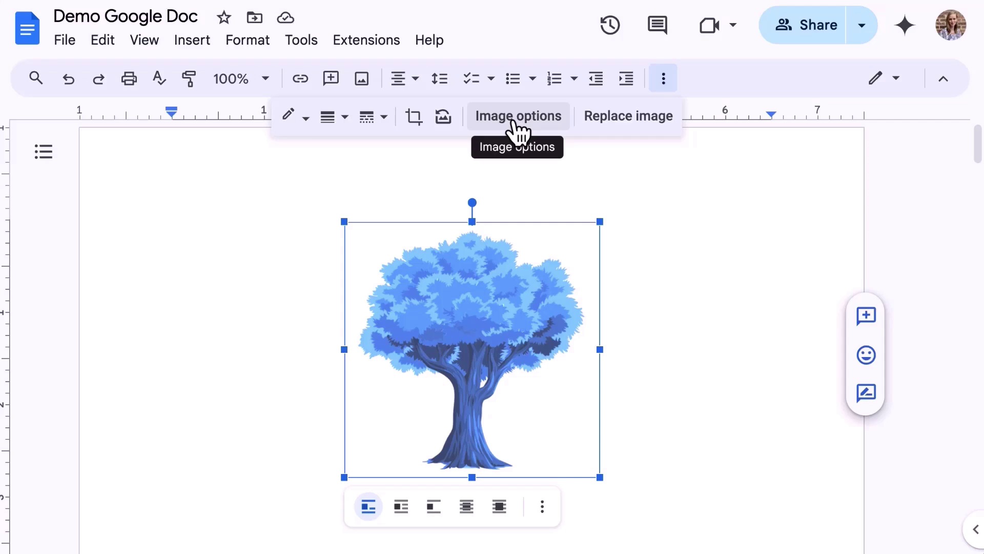
{"action": "left_click", "coordinate": [649, 117]}
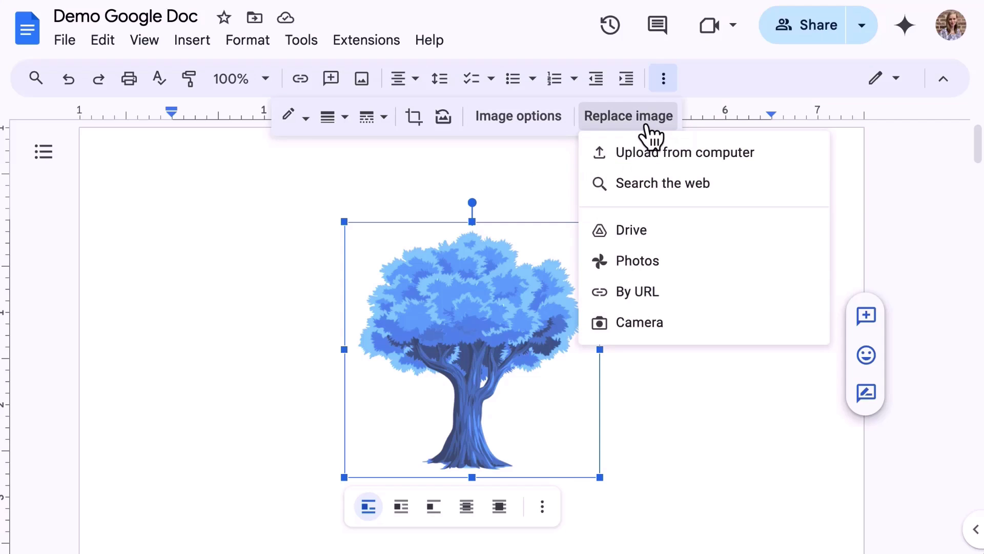
- Give the tree image a black border, 1pt weight, with a dashed line style
{"action": "left_click", "coordinate": [649, 125]}
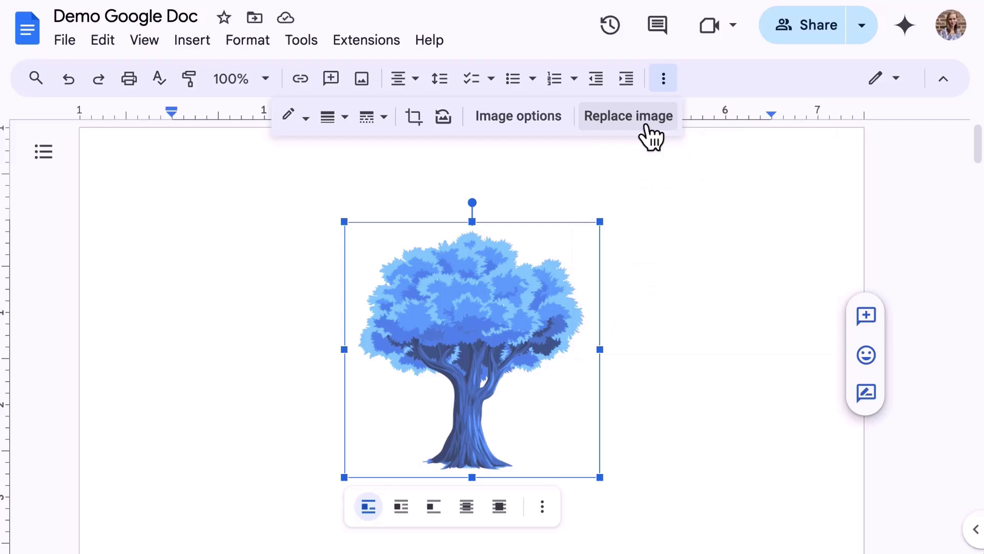
{"action": "left_click", "coordinate": [305, 119]}
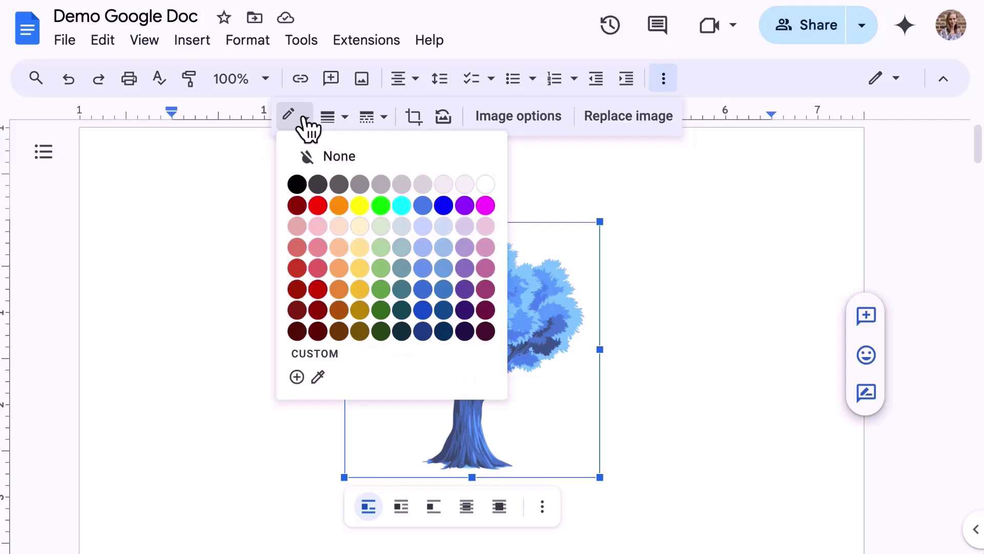
{"action": "left_click", "coordinate": [299, 185]}
{"action": "left_click", "coordinate": [332, 117]}
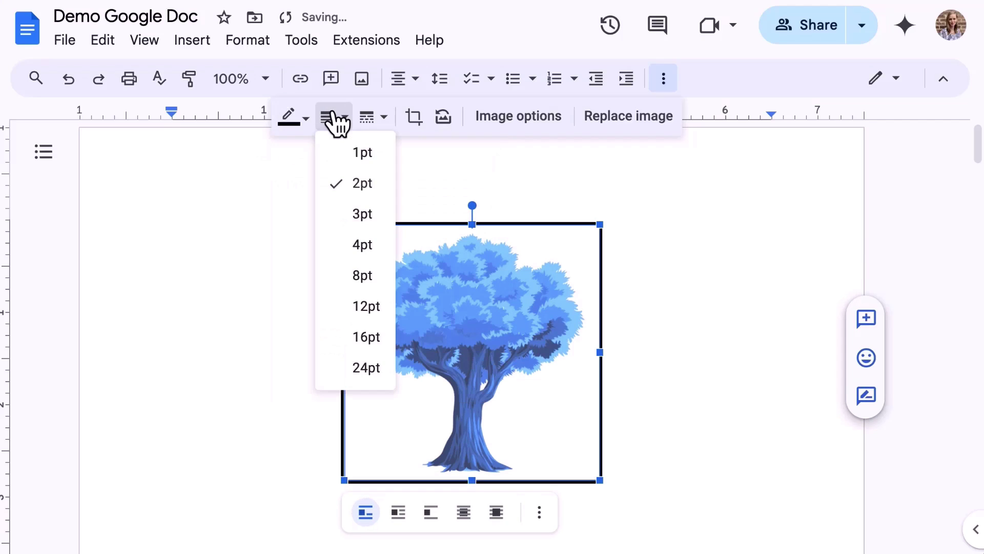
{"action": "left_click", "coordinate": [363, 154]}
{"action": "left_click", "coordinate": [379, 119]}
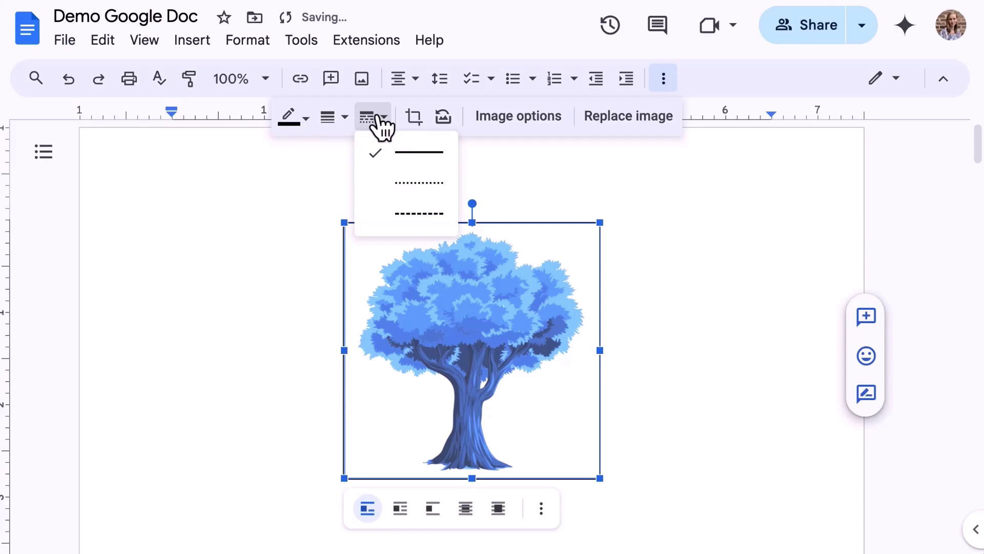
{"action": "left_click", "coordinate": [413, 215]}
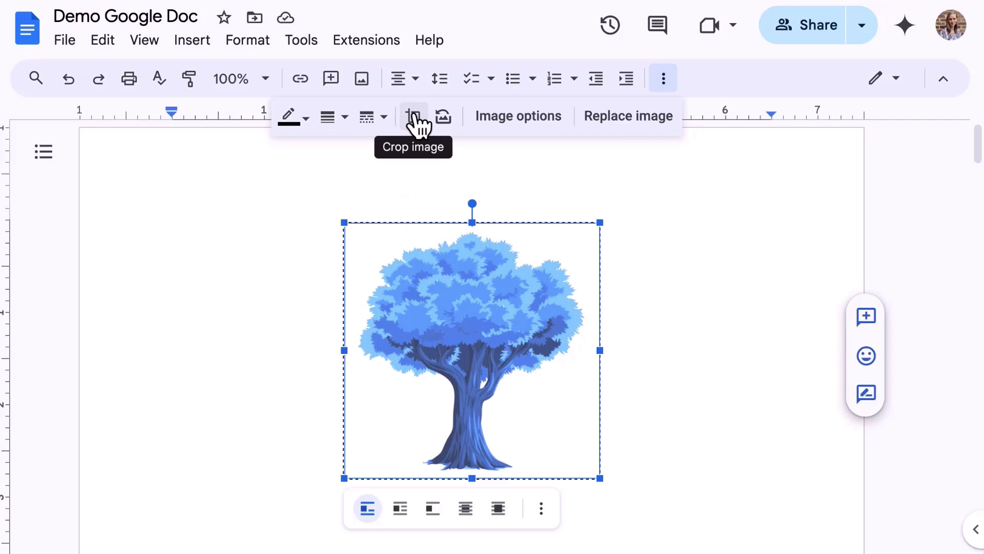
{"action": "left_click", "coordinate": [416, 117]}
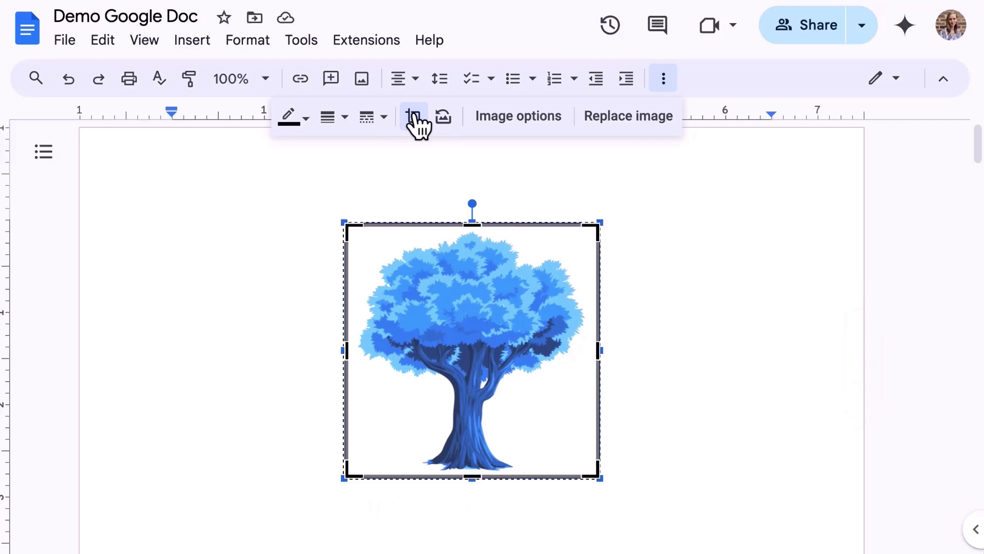
{"action": "left_click", "coordinate": [415, 119]}
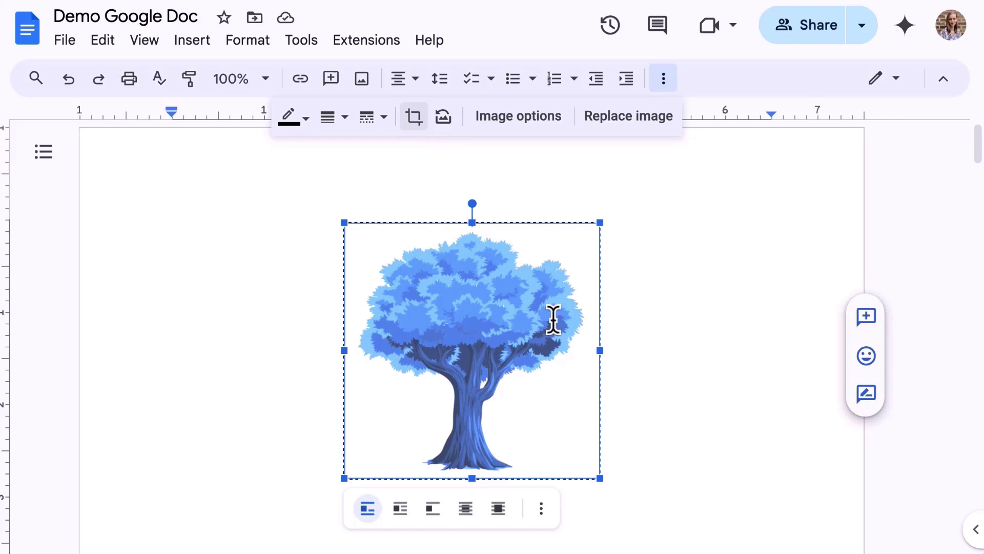
{"action": "double_click", "coordinate": [467, 343]}
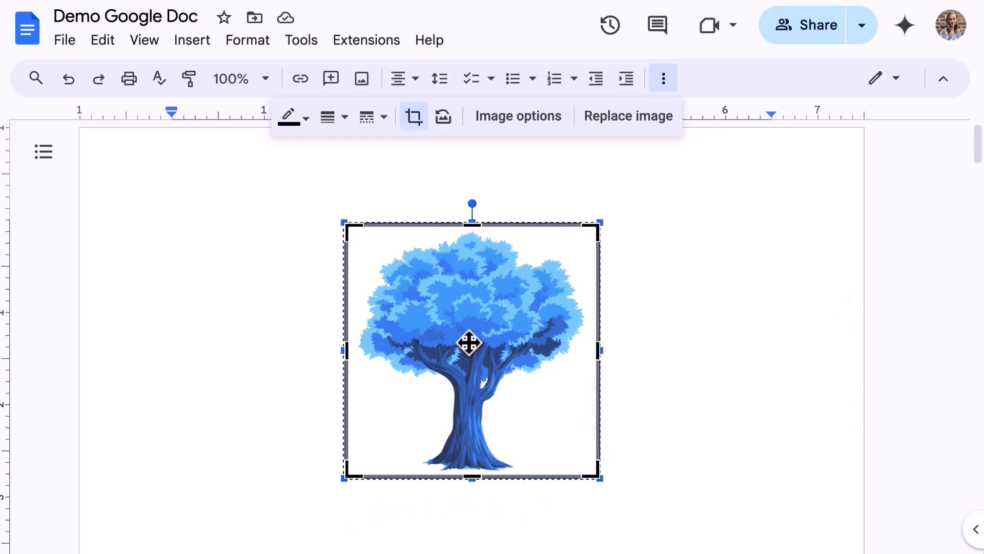
{"action": "left_click_drag", "start_coordinate": [475, 463], "coordinate": [485, 406]}
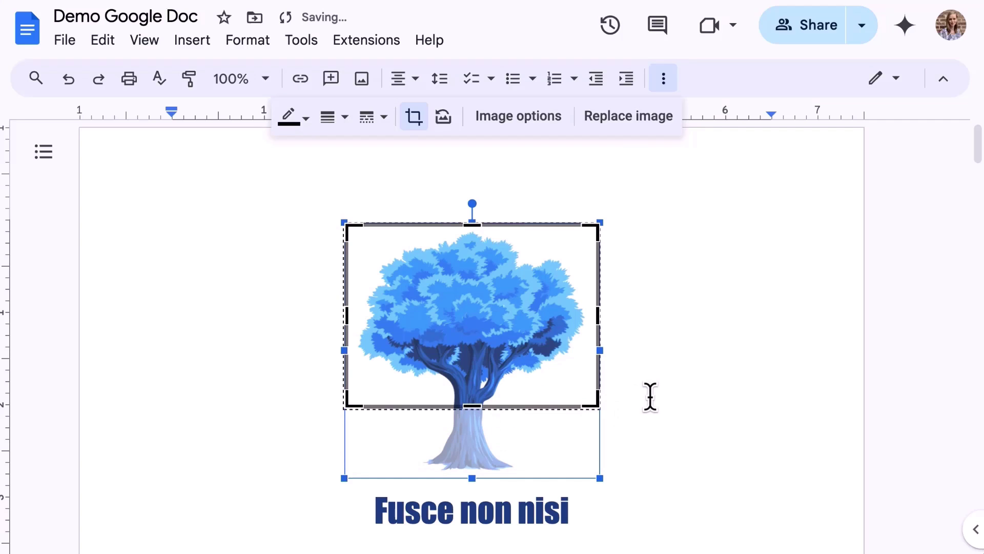
{"action": "left_click", "coordinate": [651, 395]}
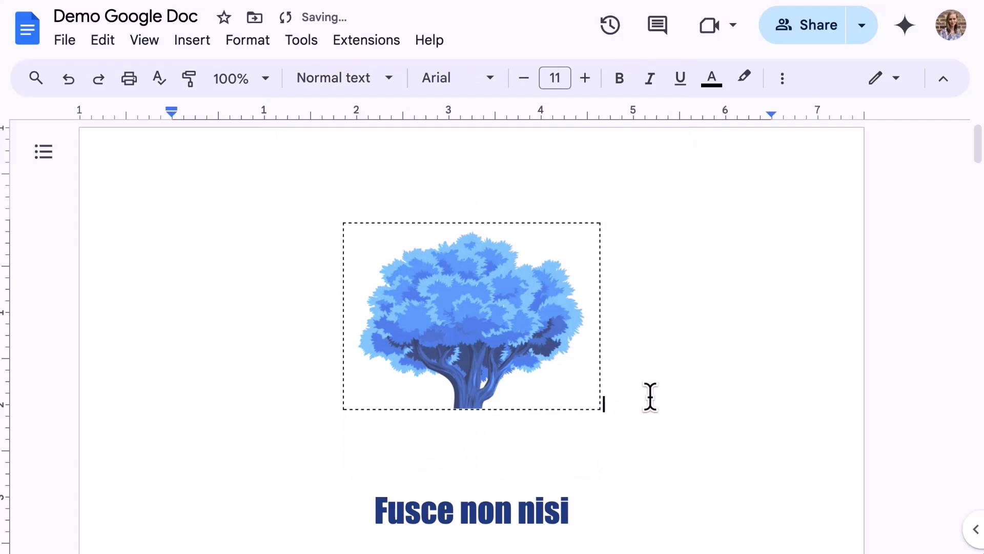
{"action": "double_click", "coordinate": [479, 346]}
{"action": "left_click_drag", "start_coordinate": [474, 405], "coordinate": [470, 466]}
{"action": "left_click", "coordinate": [674, 408]}
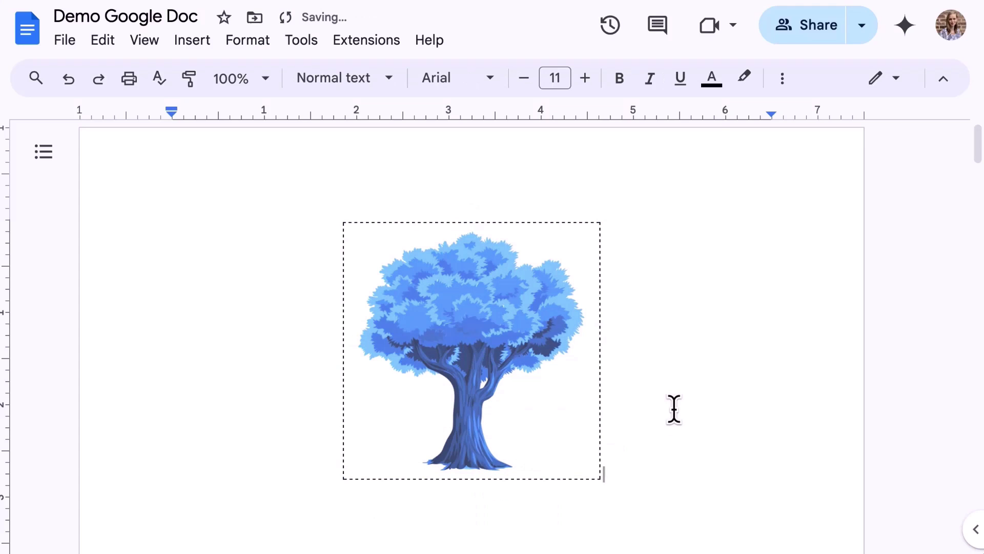